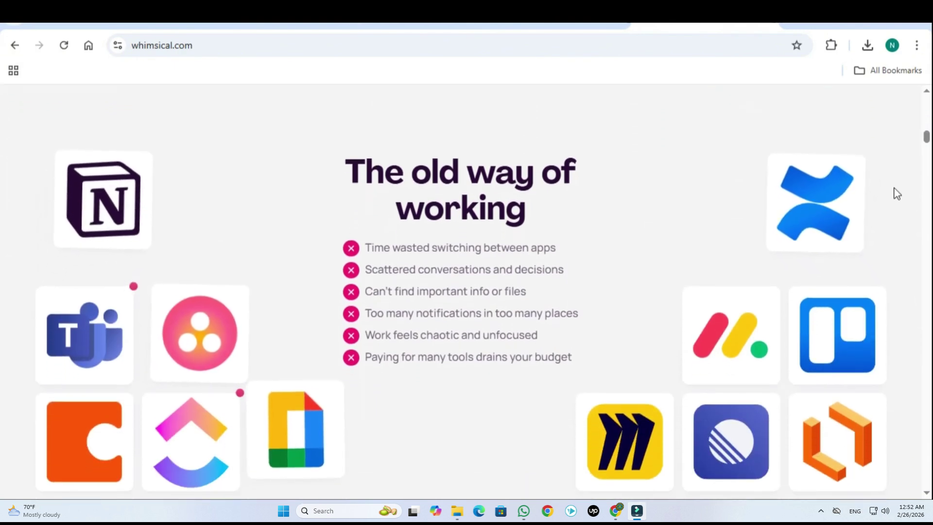
Look through the Whimsical home page sections on the old way of working, Boards, Docs and Projects
left_click_drag(927, 142, 927, 206)
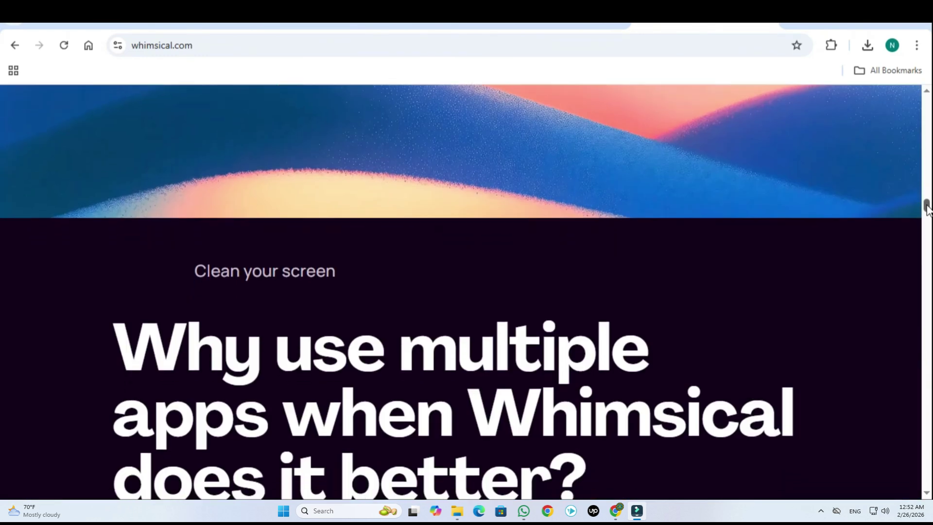
scroll(892, 180, "down", 2)
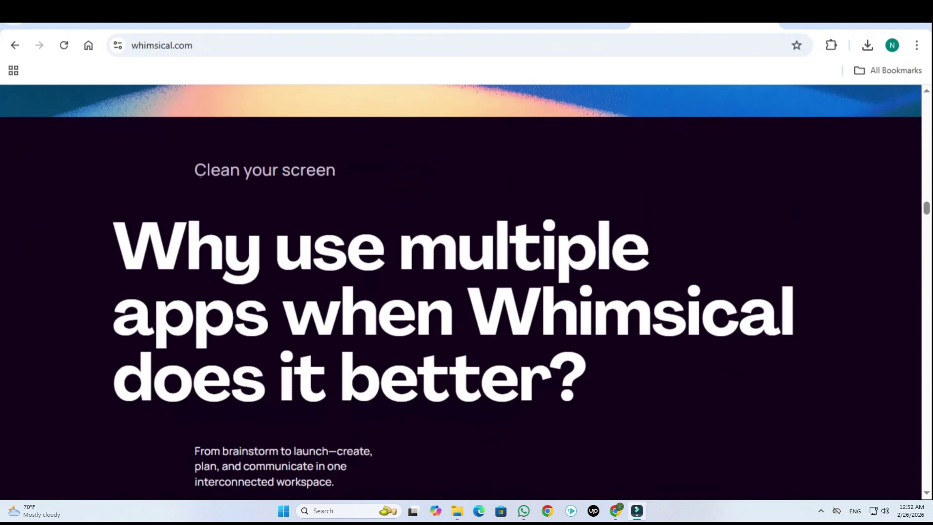
scroll(465, 292, "down", 2)
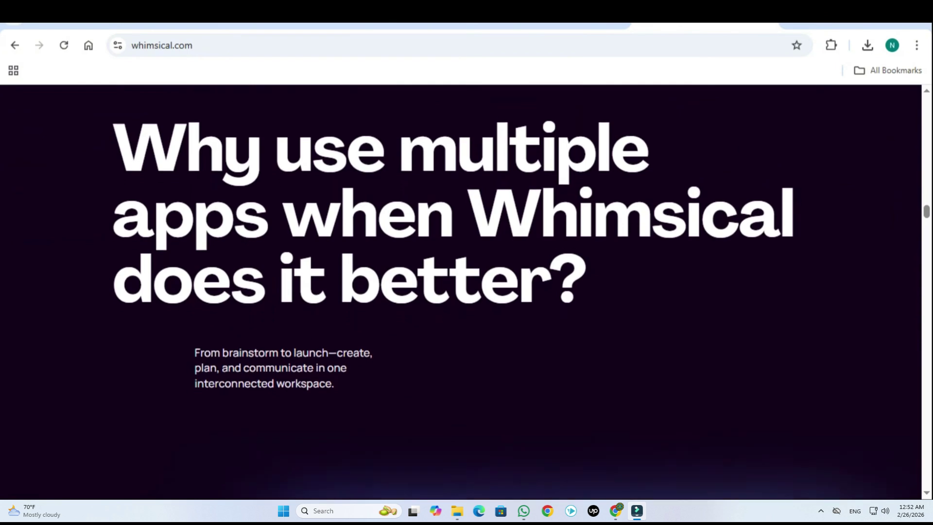
scroll(465, 291, "down", 2)
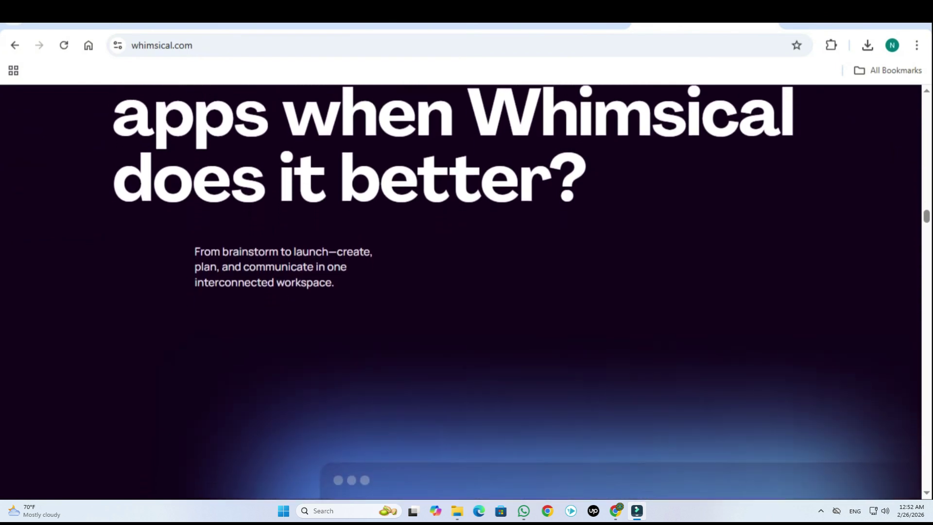
scroll(465, 291, "down", 2)
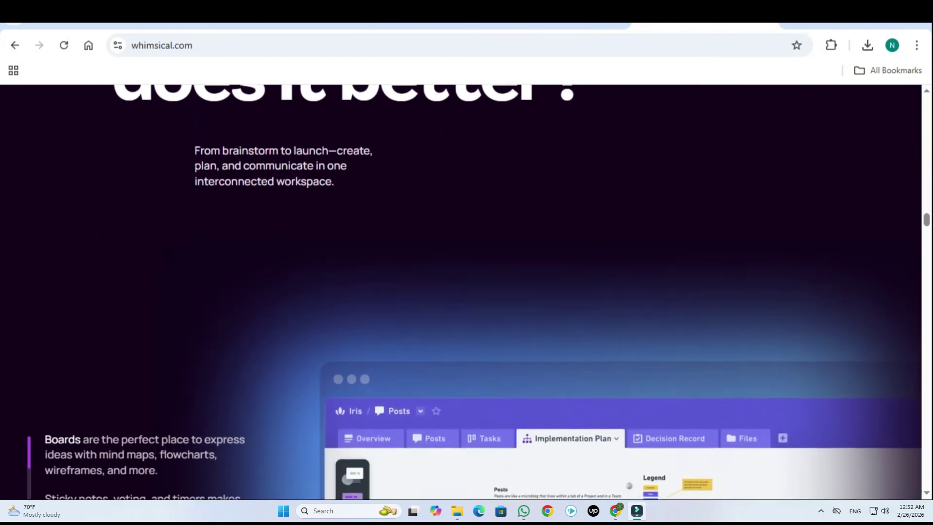
scroll(465, 292, "down", 2)
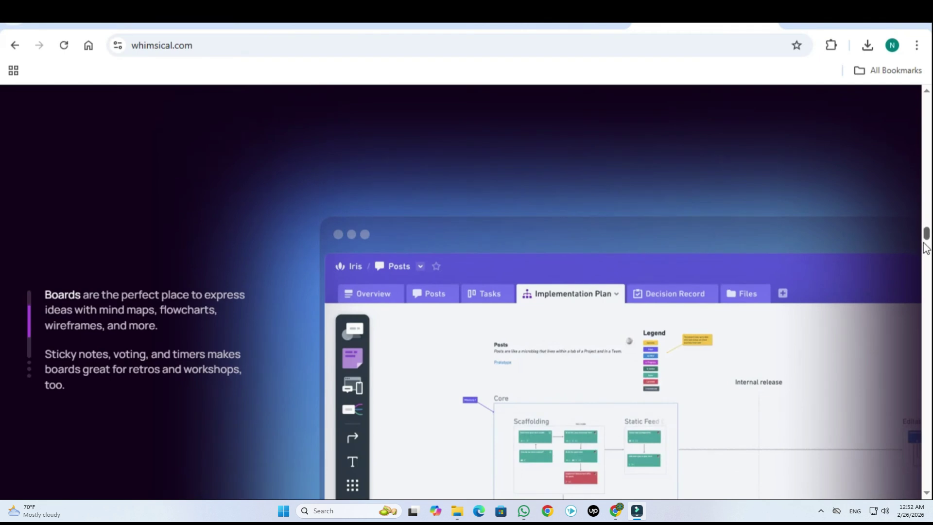
left_click_drag(926, 247, 926, 256)
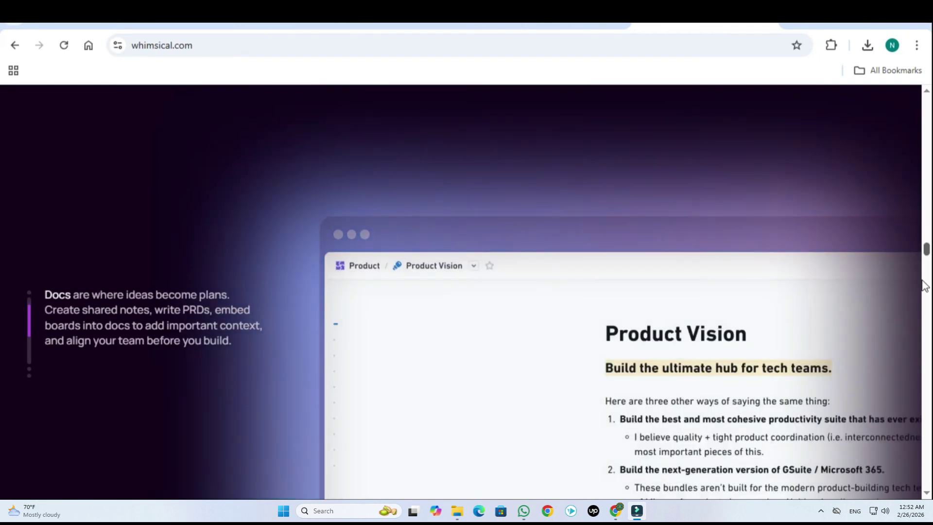
left_click_drag(927, 268, 927, 274)
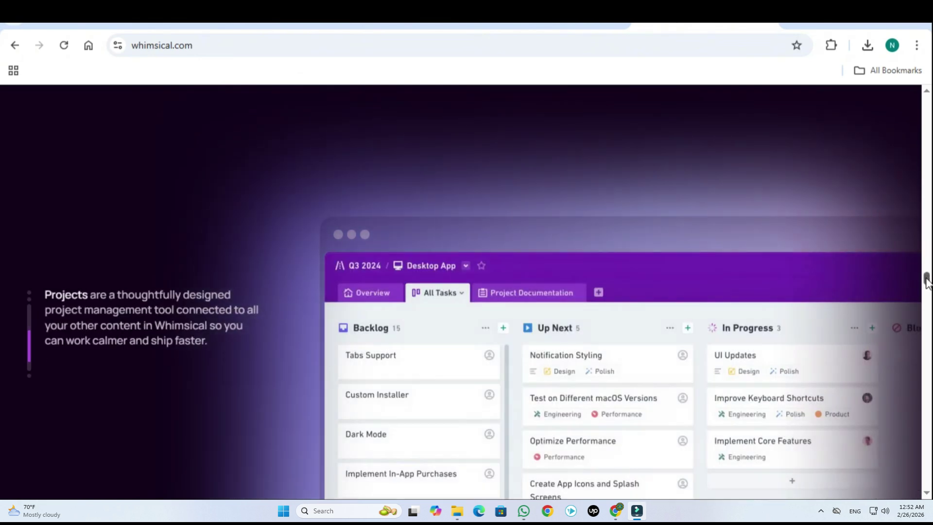
left_click_drag(928, 309, 927, 299)
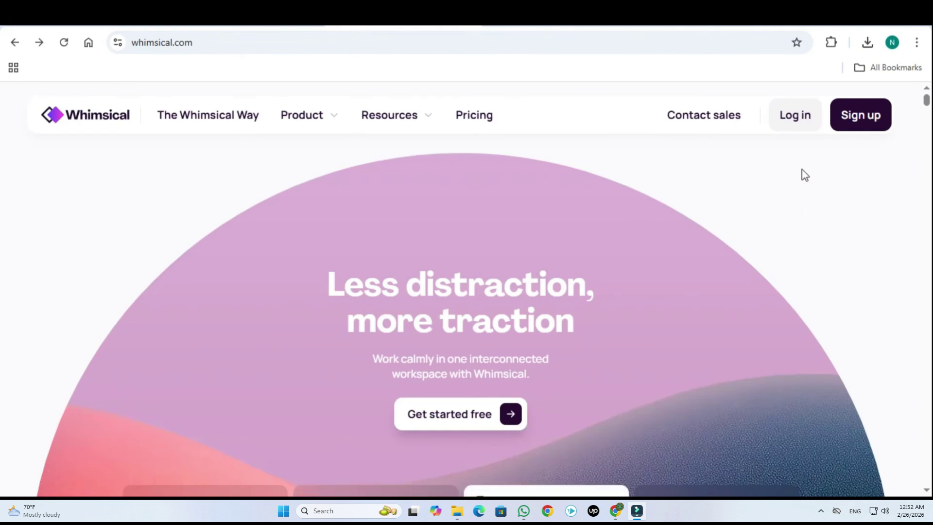
Open the Whimsical sign-up page from the home page
left_click(449, 38)
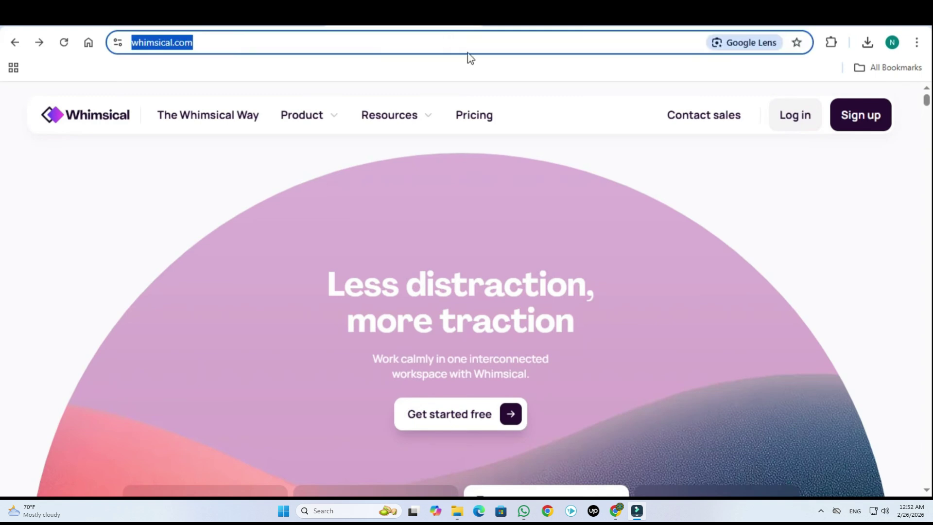
left_click(863, 125)
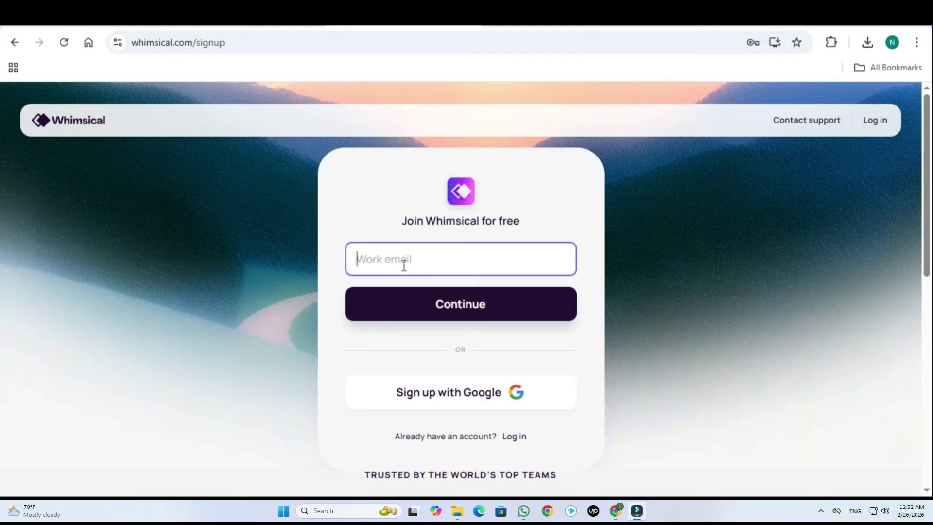
left_click(706, 247)
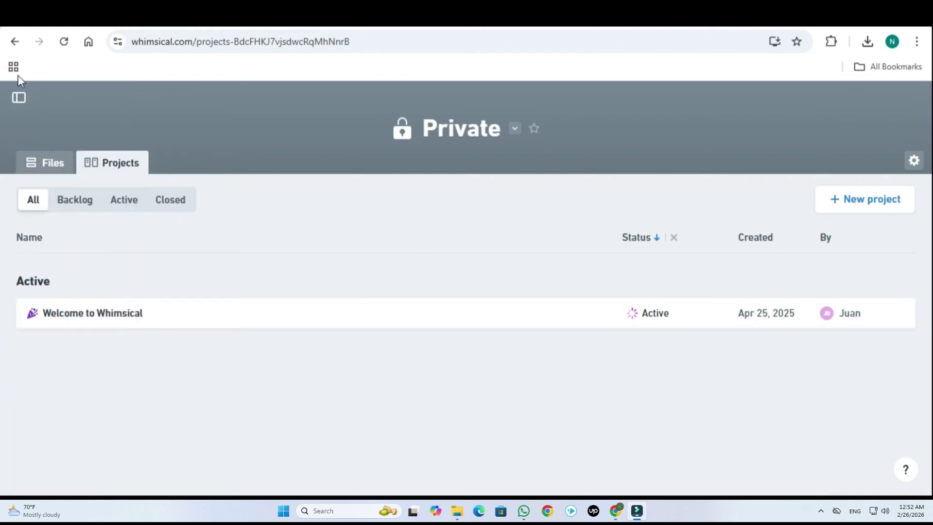
Create a new blank board in the private area of the workspace
mouse_move(21, 101)
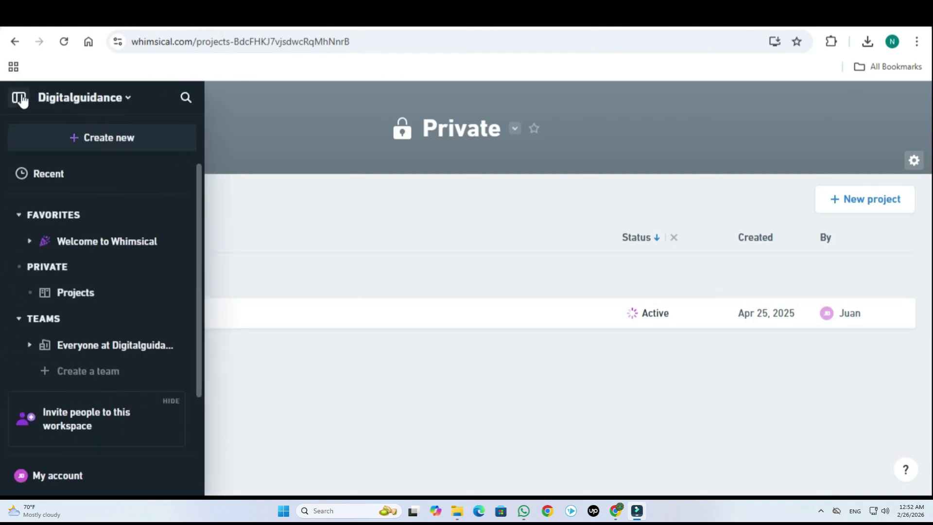
left_click(74, 140)
left_click(258, 249)
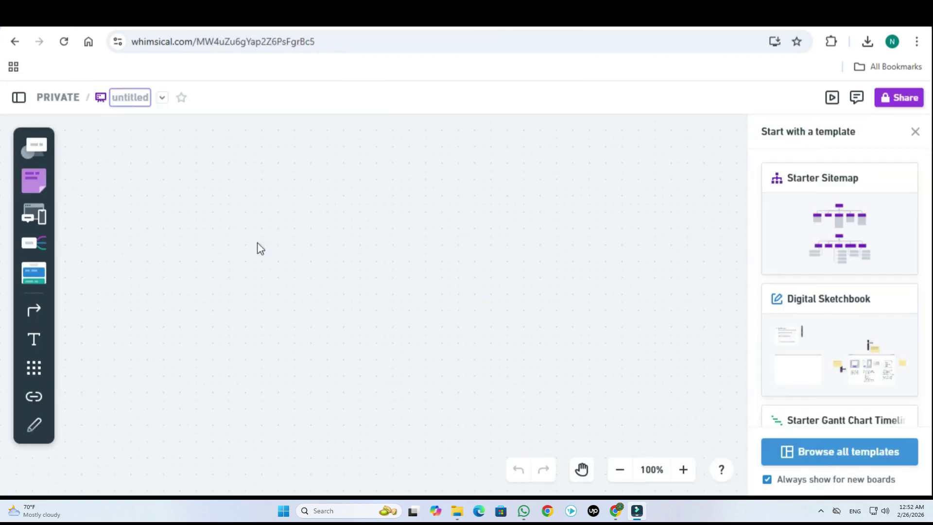
Examine the board's drawing tools and the full list of additional tools, such as wireframe elements, mind map and task cards
scroll(32, 280, "down", 2)
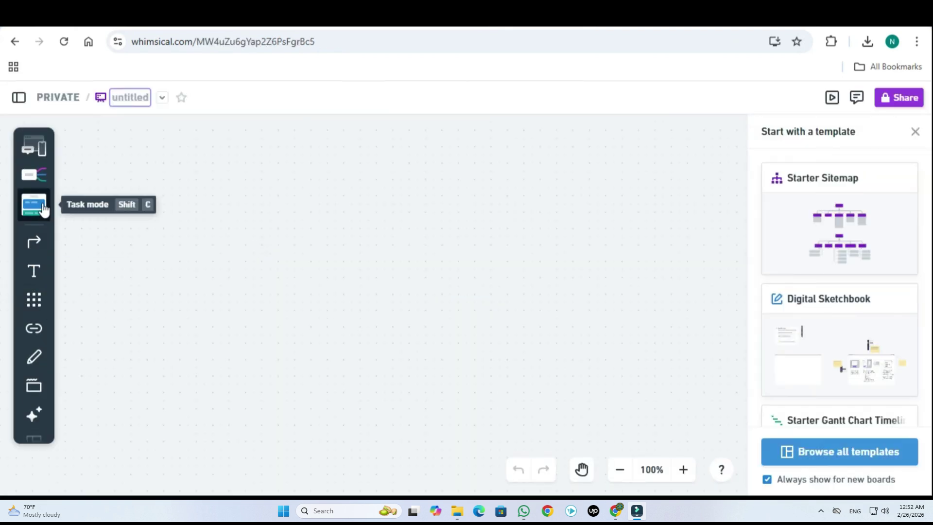
scroll(41, 207, "up", 2)
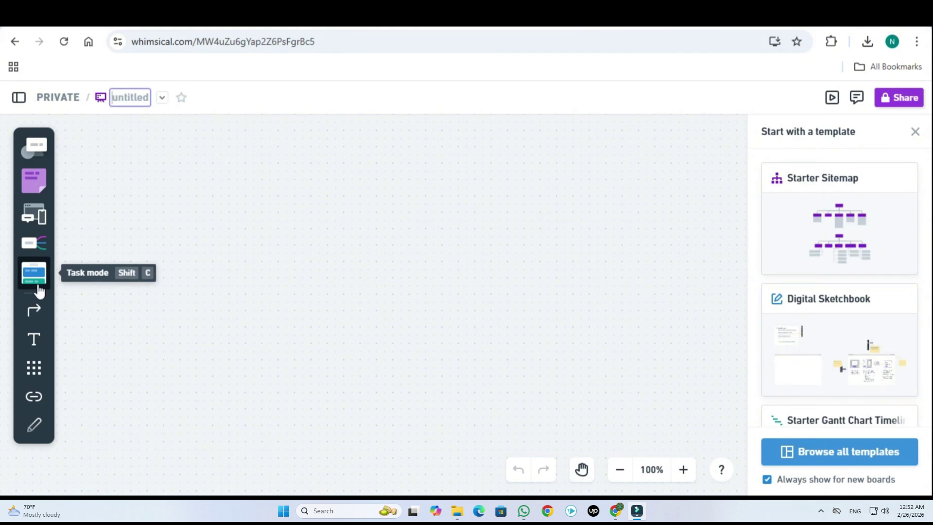
scroll(38, 272, "down", 3)
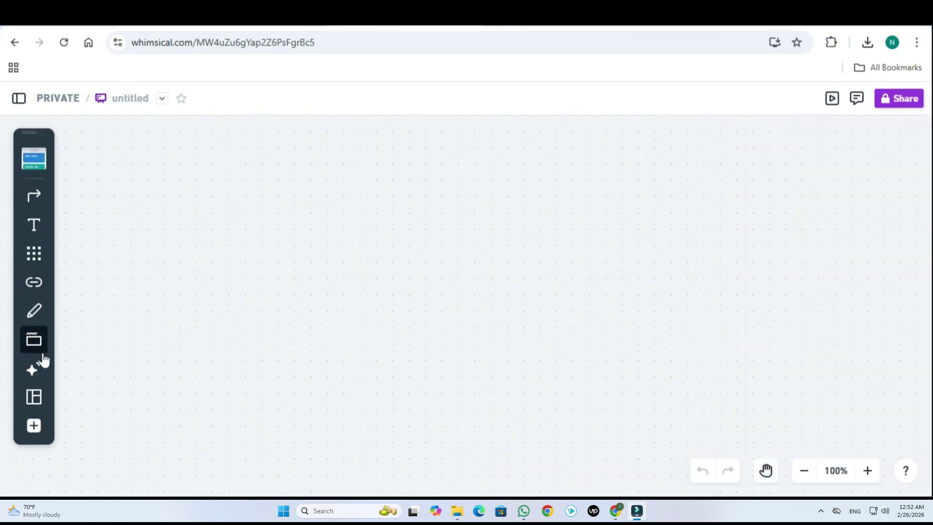
left_click(41, 426)
scroll(113, 323, "down", 1)
scroll(117, 275, "up", 1)
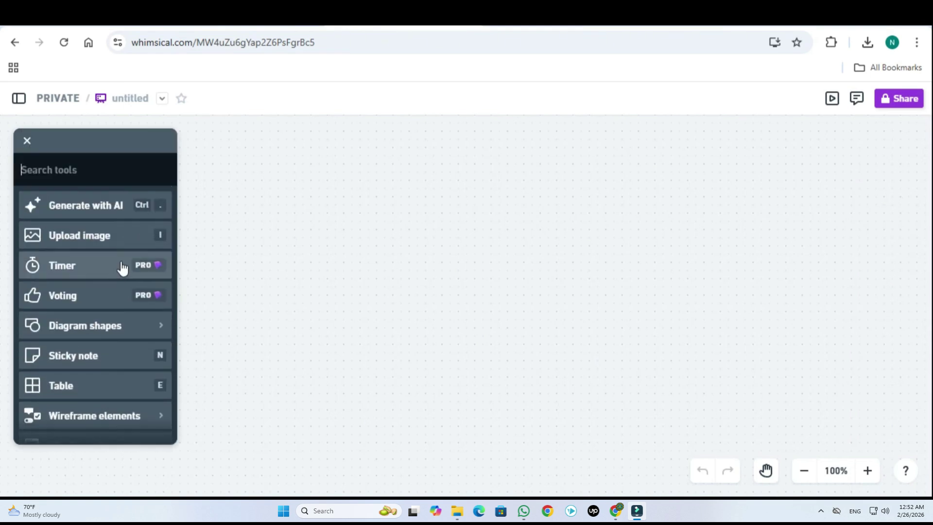
scroll(124, 335, "down", 1)
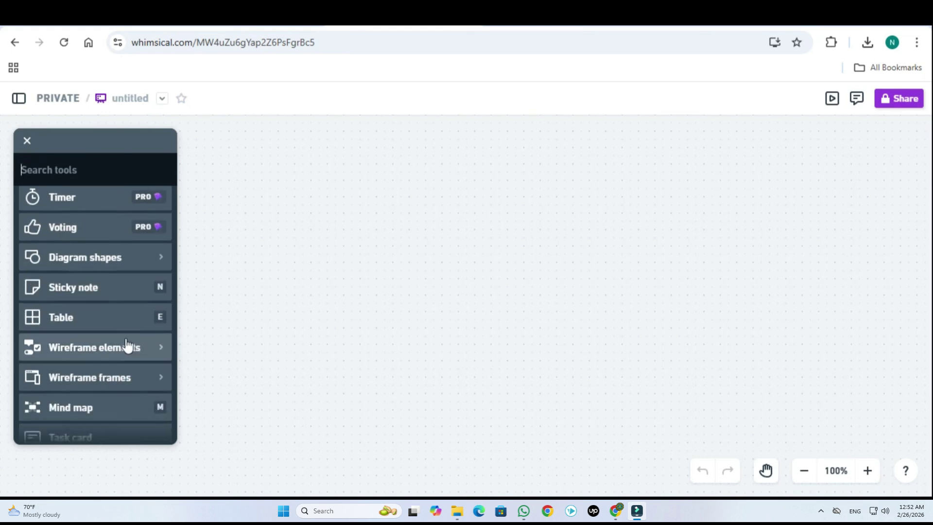
scroll(129, 298, "down", 1)
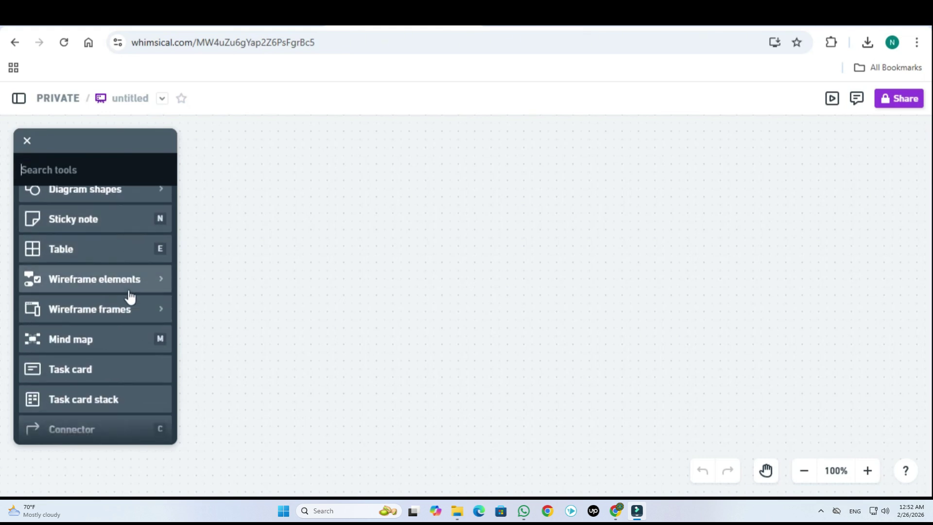
scroll(129, 291, "up", 1)
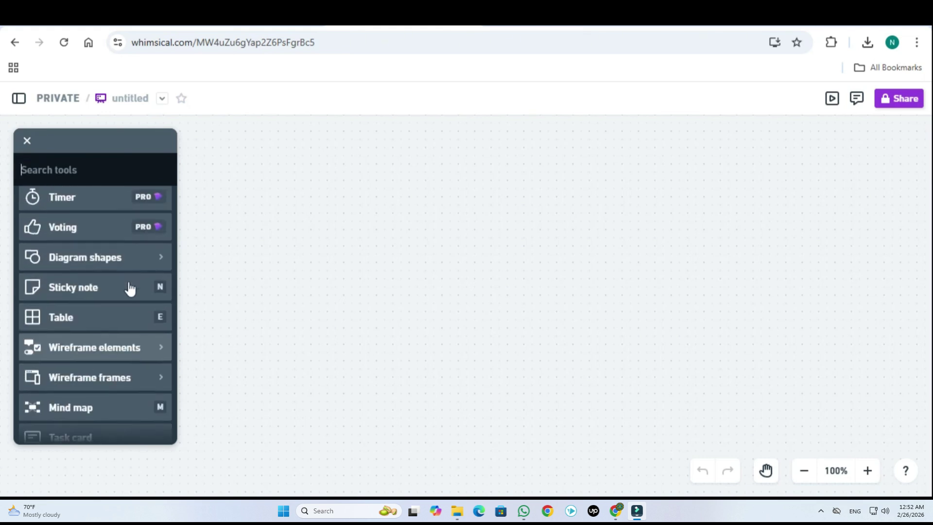
Draw a diamond from the diagram shapes, about 192 × 144, in the empty board's upper-left area
left_click(145, 259)
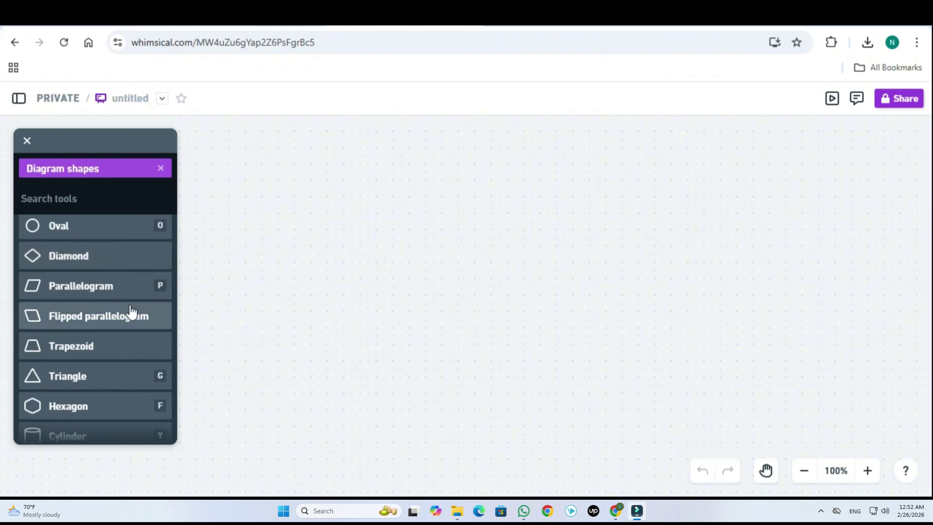
scroll(117, 309, "down", 1)
scroll(119, 287, "up", 2)
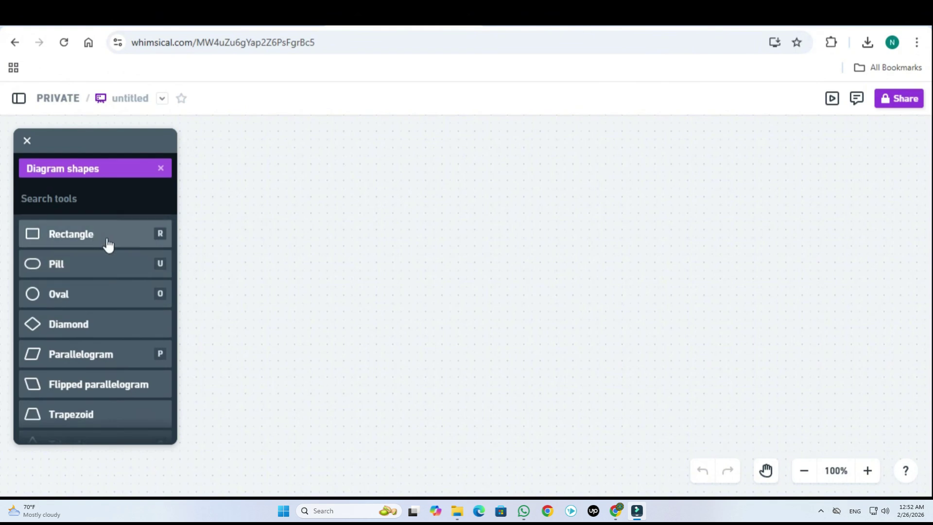
scroll(123, 301, "down", 3)
scroll(125, 307, "down", 1)
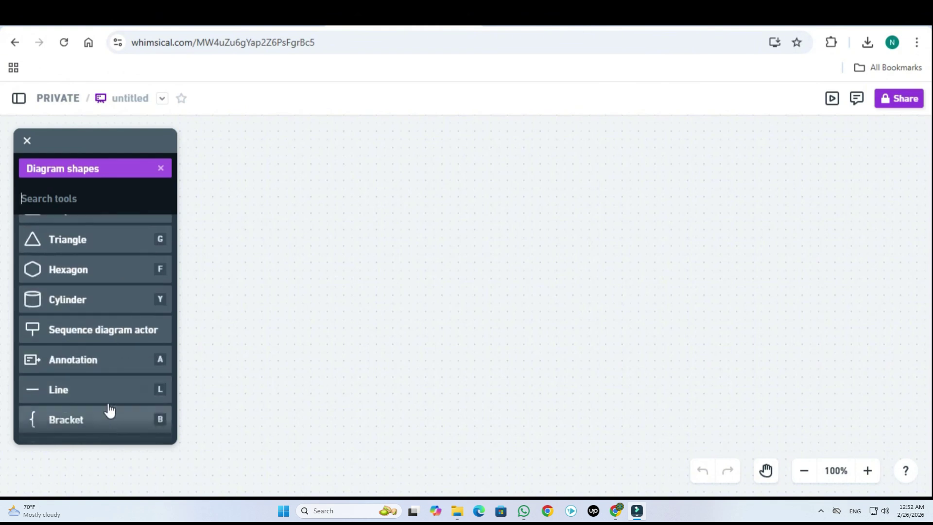
scroll(108, 316, "up", 5)
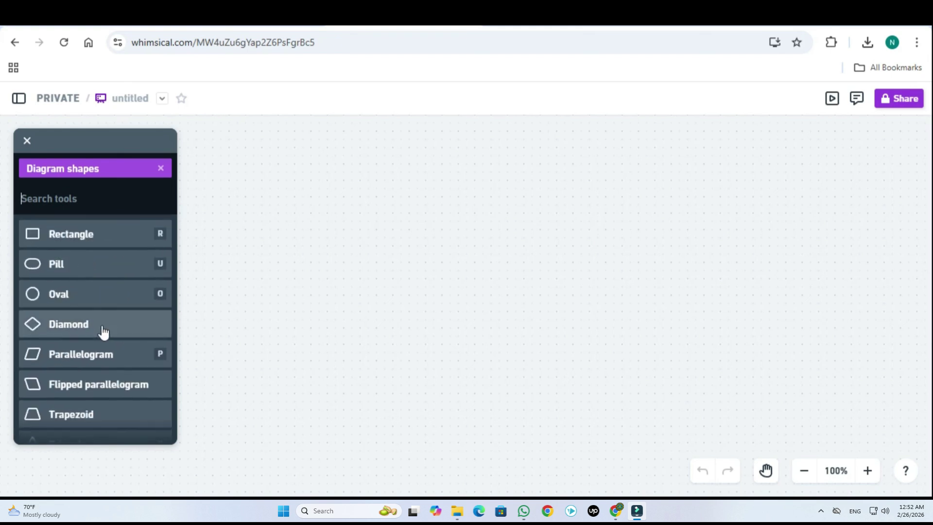
left_click(104, 325)
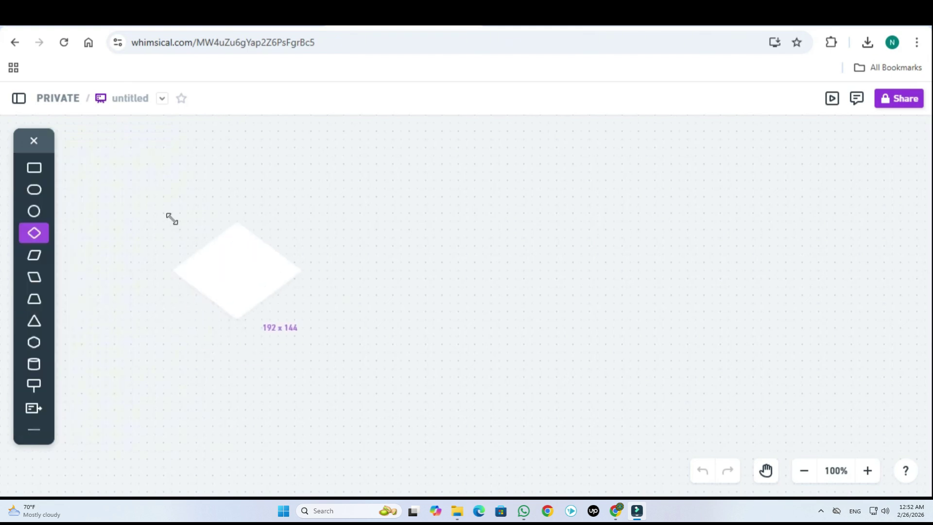
left_click(172, 219)
mouse_move(303, 318)
left_mouse_down()
mouse_move(320, 335)
mouse_move(311, 322)
left_mouse_up()
Widen the diamond to the right and label it "SAMPLE"
left_click(268, 283)
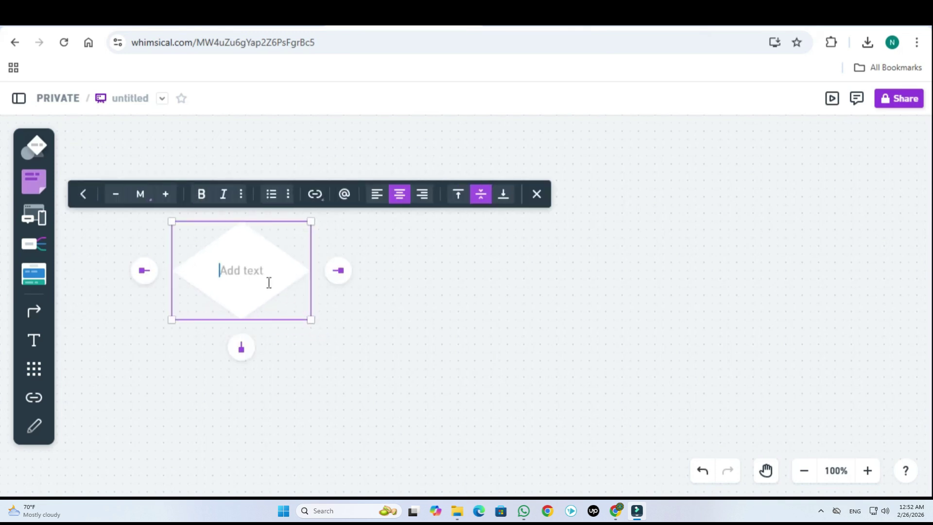
left_click_drag(309, 220, 417, 213)
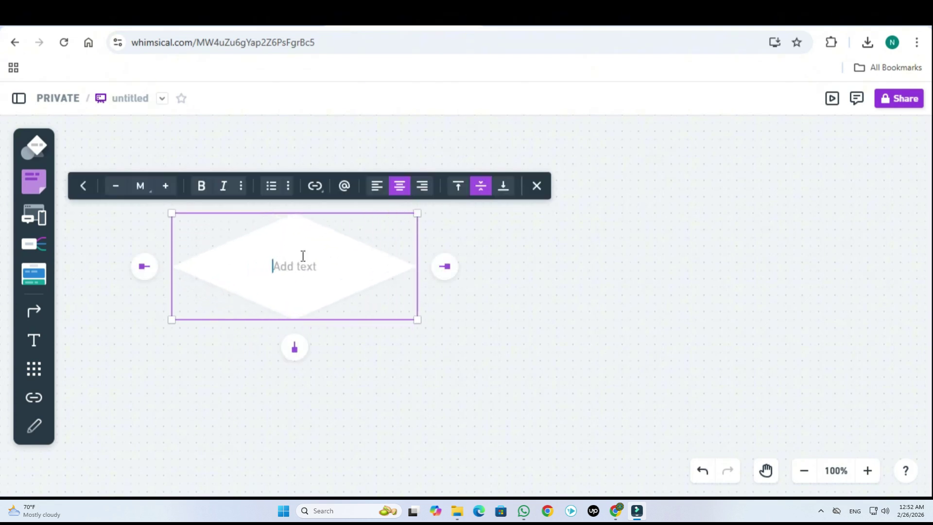
type("SAMPLE")
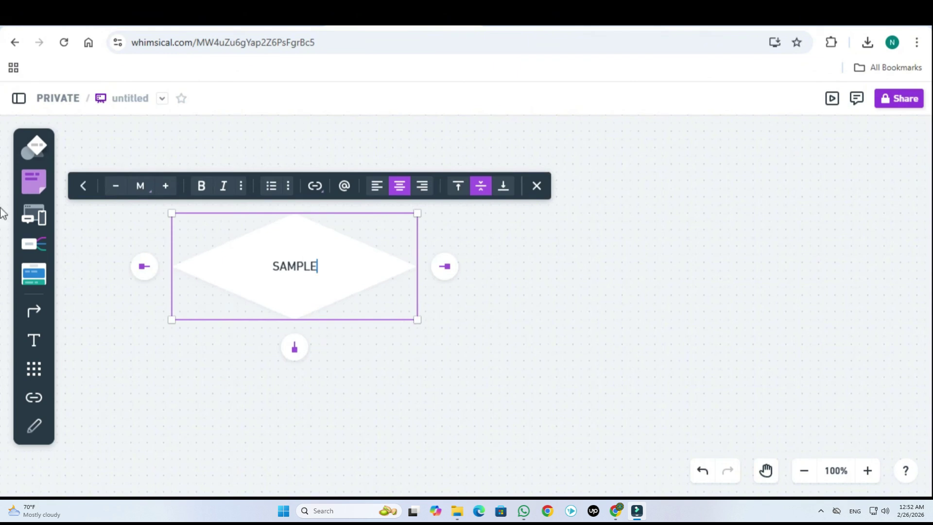
Add a second diamond to the right of the SAMPLE diamond, linked to it by an arrow
scroll(37, 413, "down", 2)
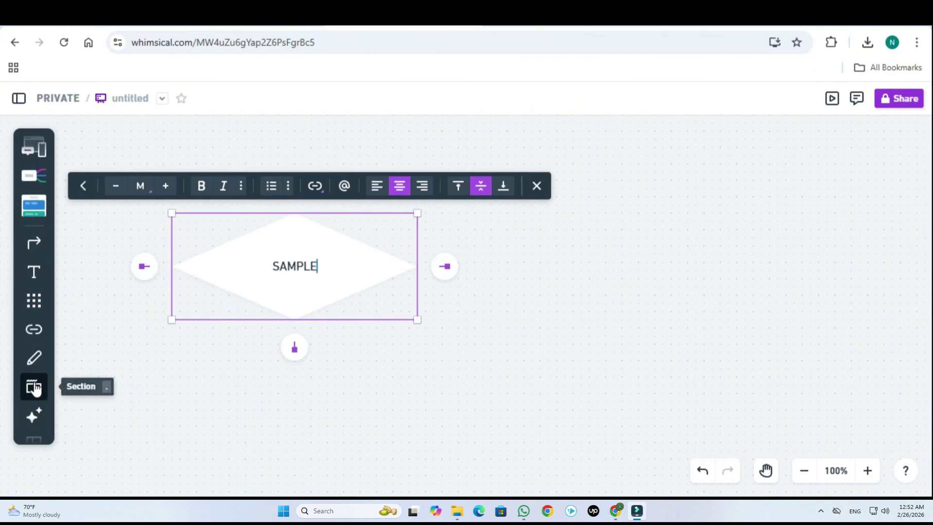
scroll(37, 398, "down", 1)
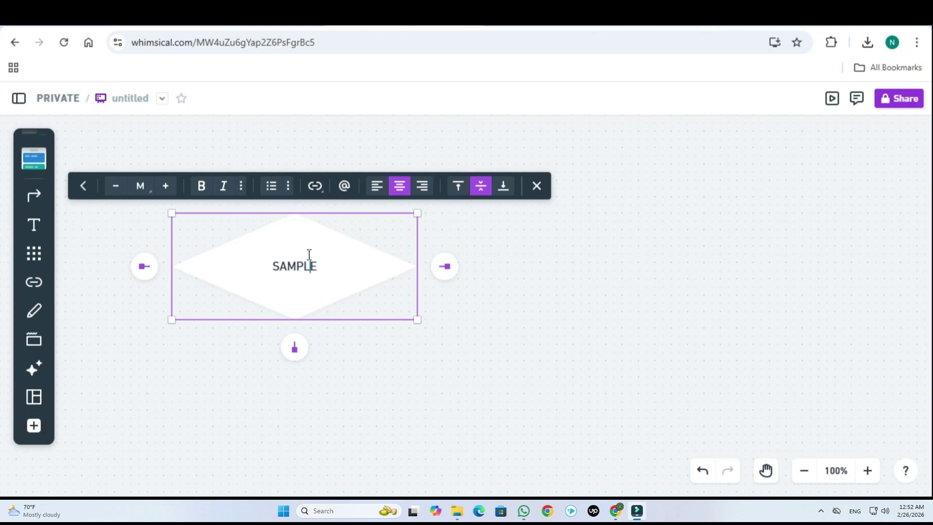
left_click(444, 265)
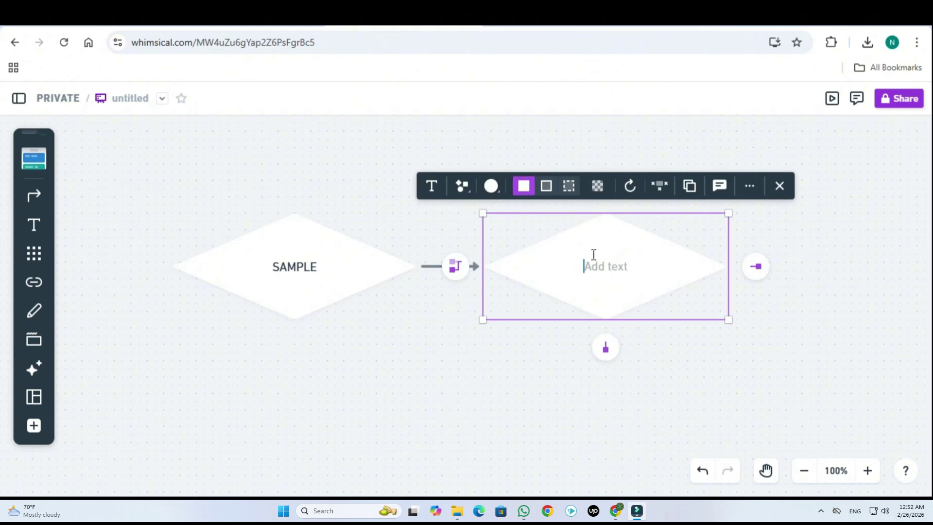
Fill the second diamond, to the right of the SAMPLE diamond, with purple
left_click(749, 185)
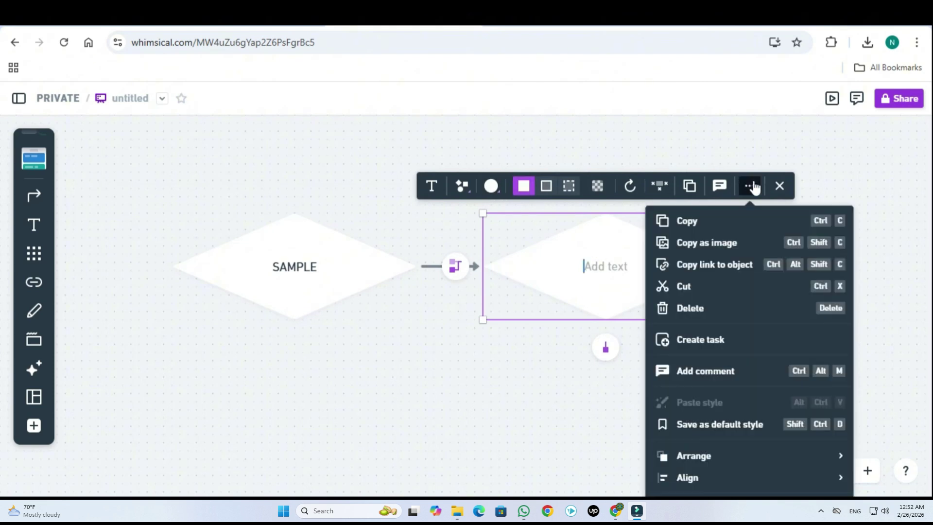
scroll(736, 292, "down", 2)
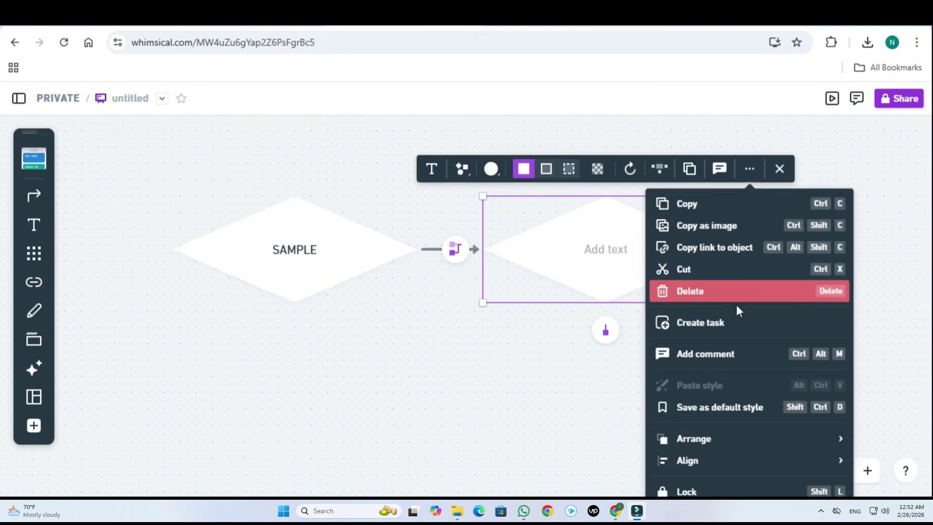
scroll(739, 369, "down", 1)
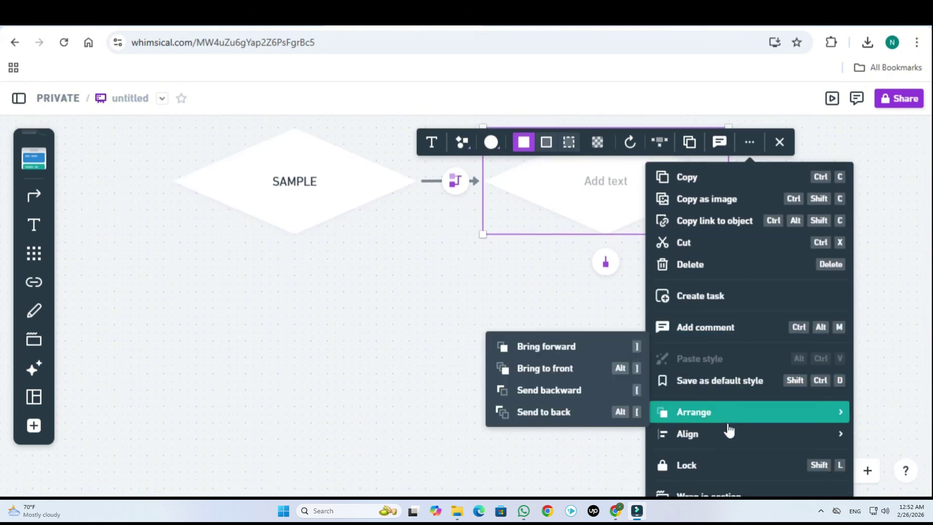
scroll(741, 452, "down", 1)
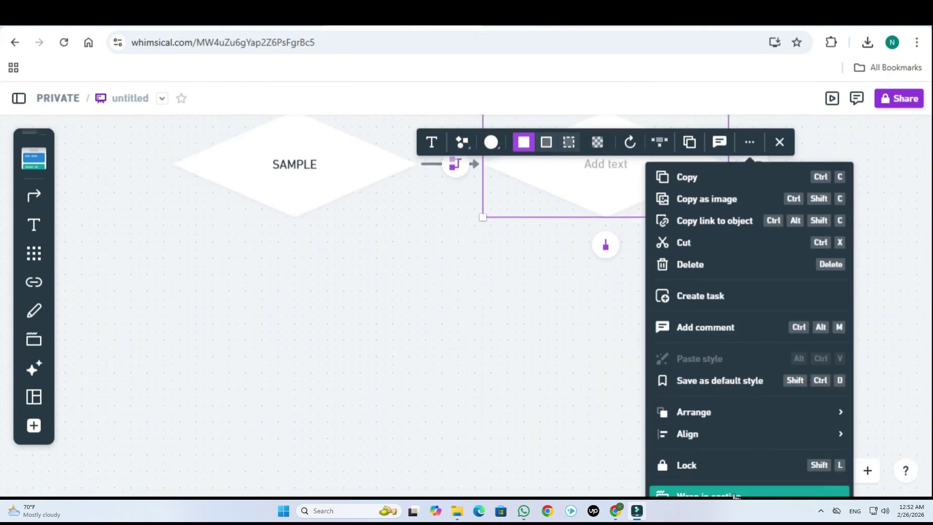
scroll(680, 204, "up", 2)
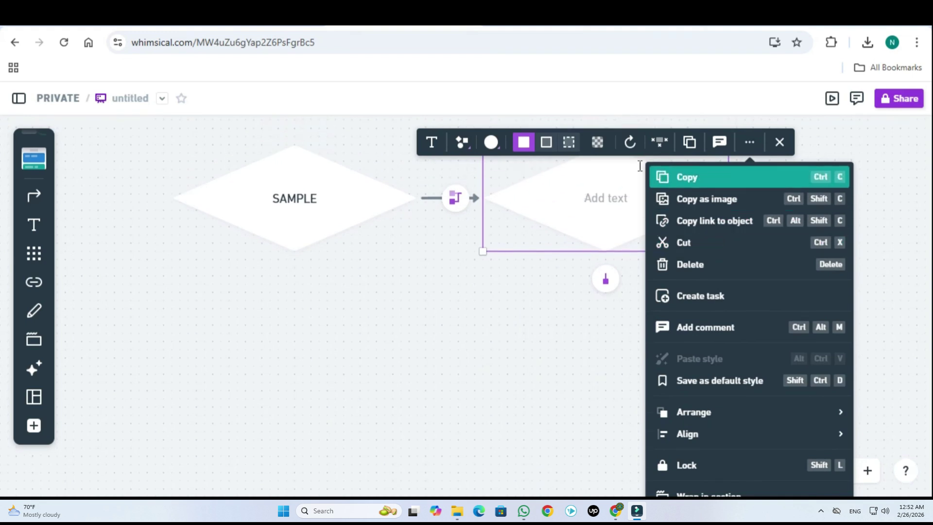
left_click(491, 143)
left_click(501, 195)
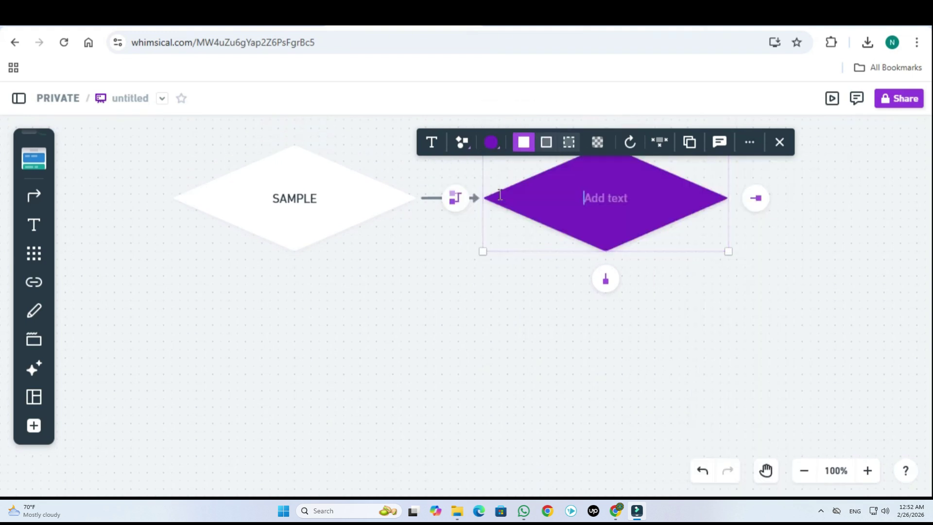
Fill the SAMPLE diamond with yellow and add a matching diamond below it, linked by an arrow
left_click(345, 201)
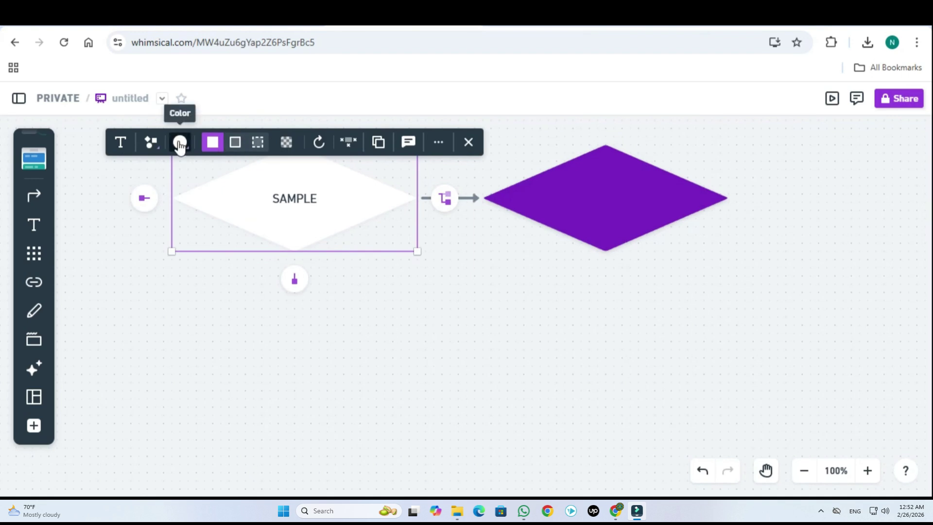
left_click(179, 142)
left_click(190, 233)
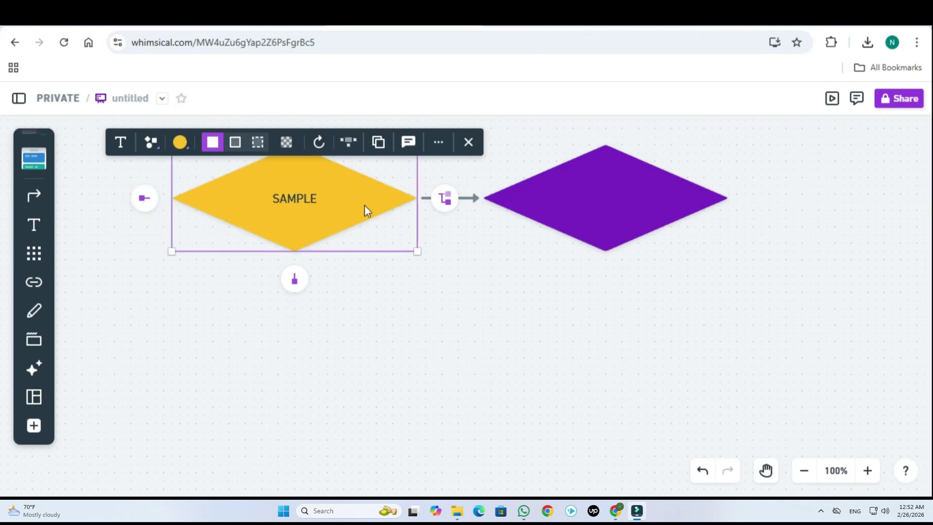
mouse_move(293, 281)
left_click(294, 279)
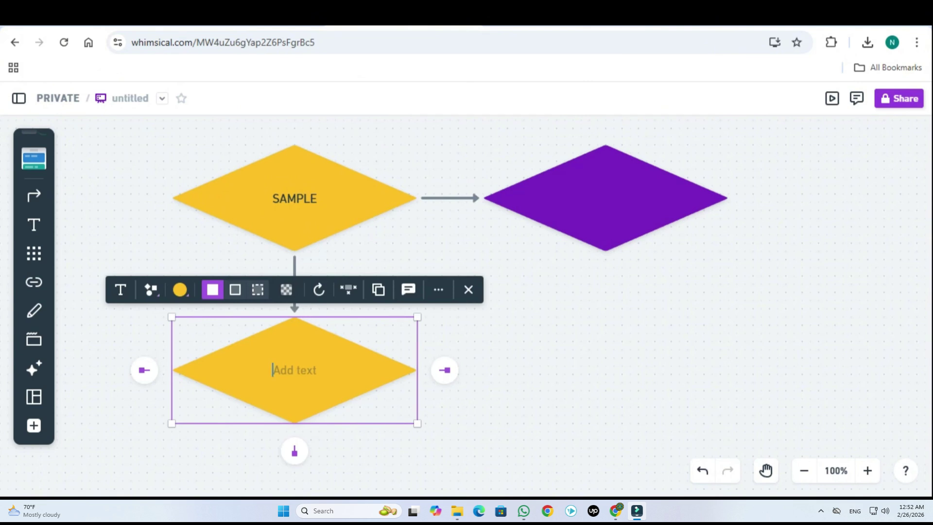
Return to the Private files page and create a new board
key("alt+Left")
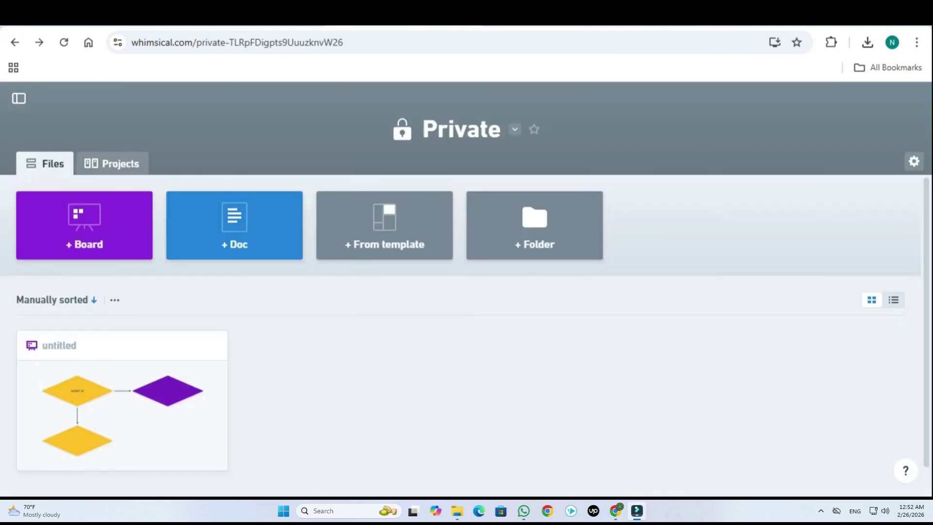
scroll(486, 329, "down", 1)
scroll(489, 408, "up", 1)
scroll(499, 386, "down", 1)
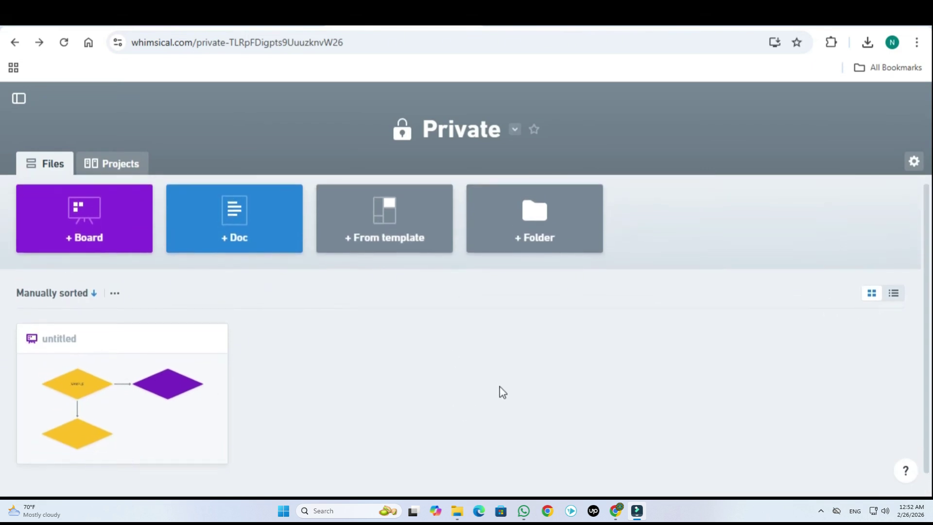
scroll(499, 386, "up", 1)
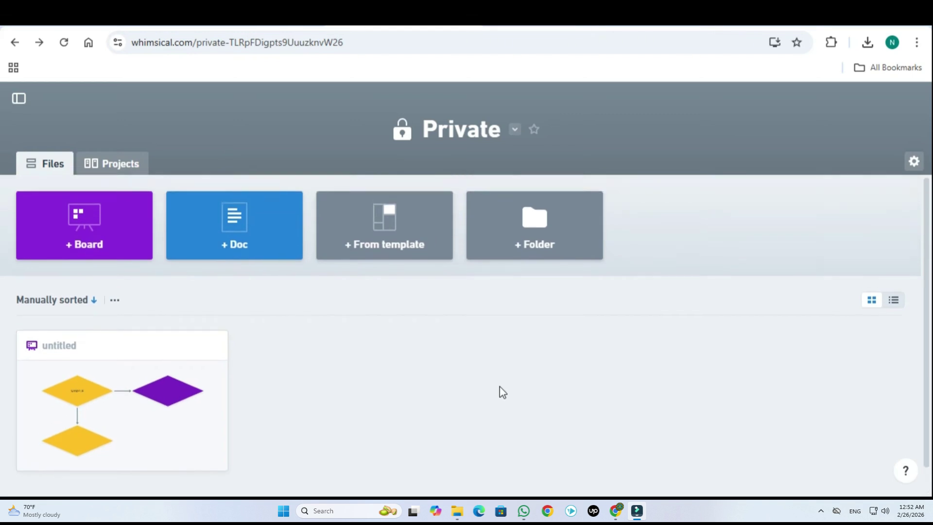
mouse_move(17, 97)
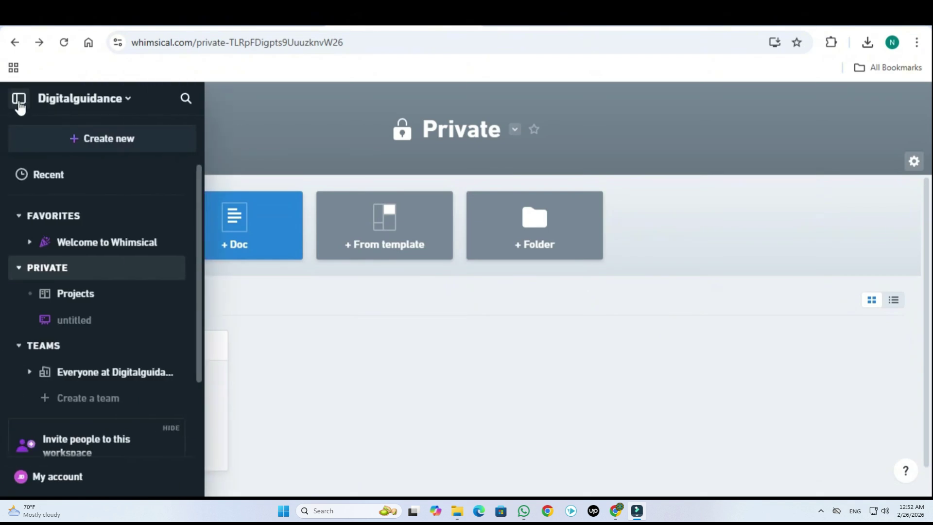
left_click(91, 145)
left_click(242, 263)
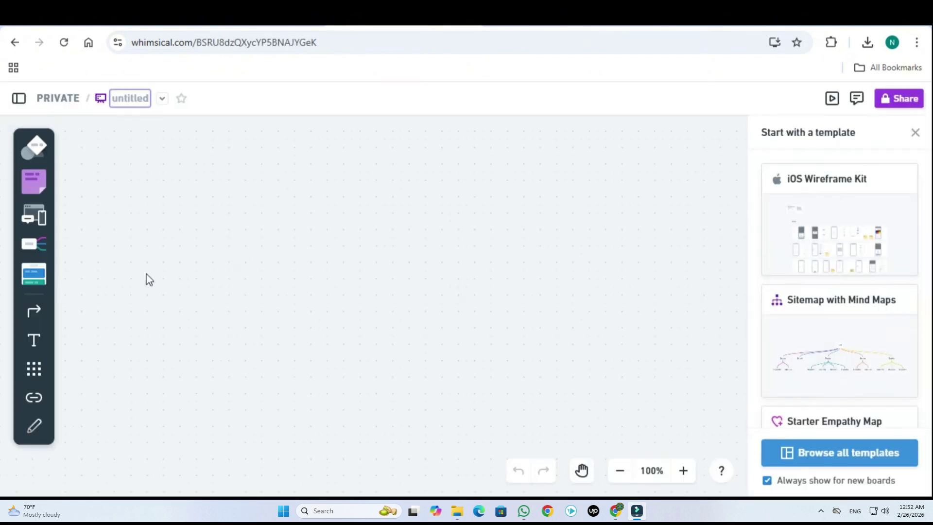
Place an outline button from the wireframe elements in the empty board's upper-left area
scroll(44, 407, "down", 1)
scroll(38, 365, "up", 3)
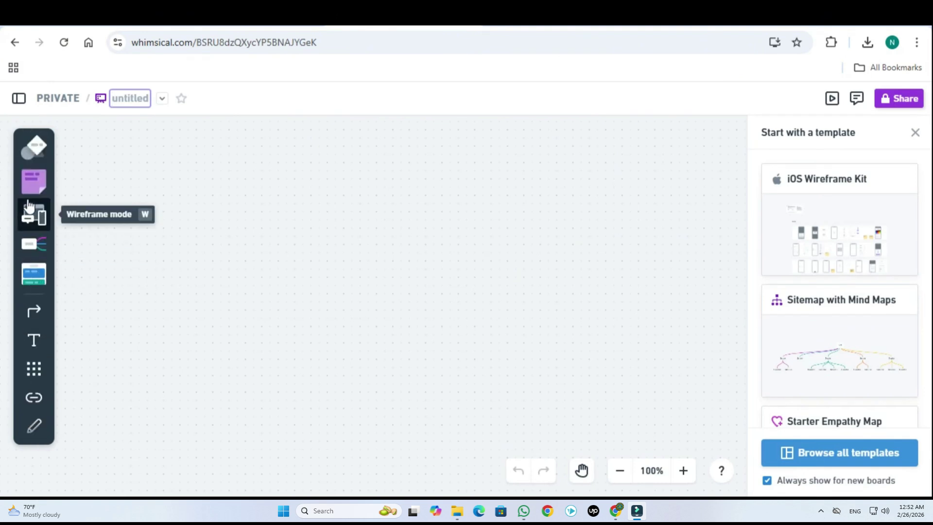
scroll(33, 214, "down", 3)
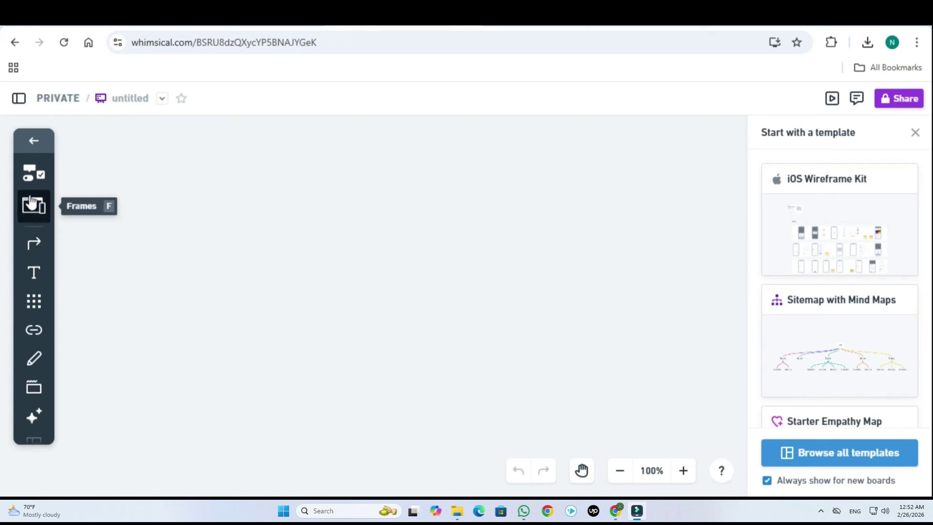
left_click(31, 176)
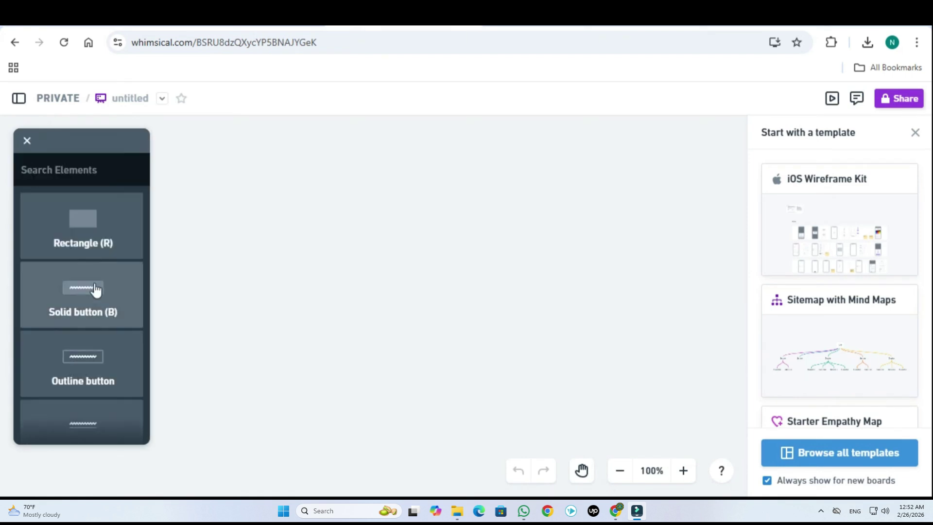
scroll(97, 301, "down", 2)
left_click(115, 240)
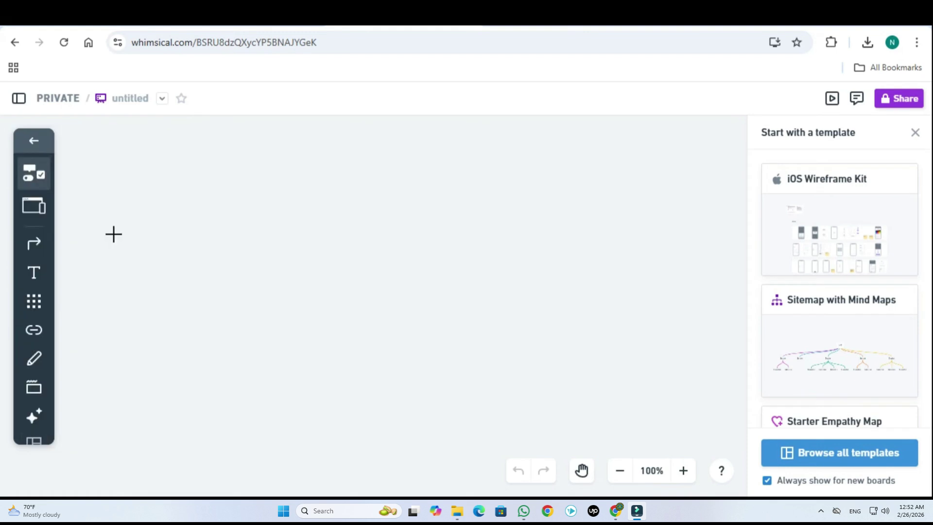
left_click(225, 195)
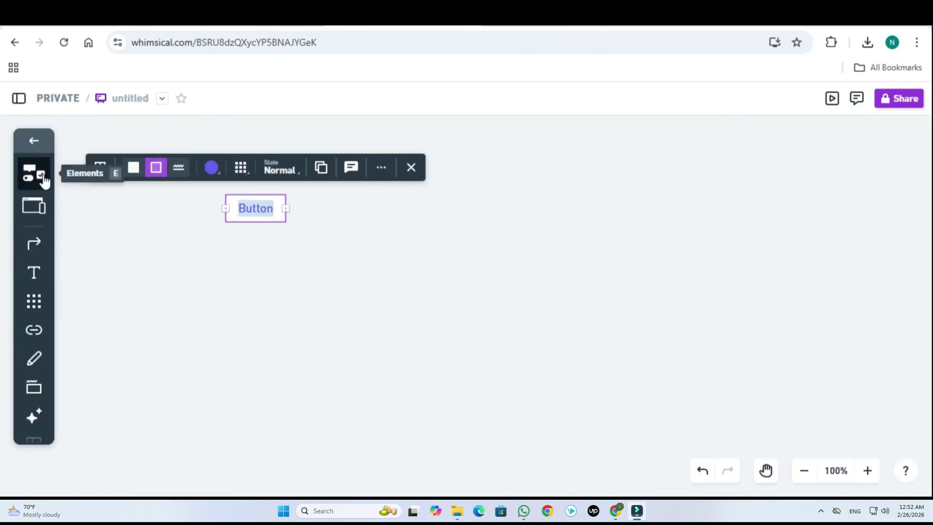
Create another board in the Private section and place a mind map node in its upper-left area
key("alt+Left")
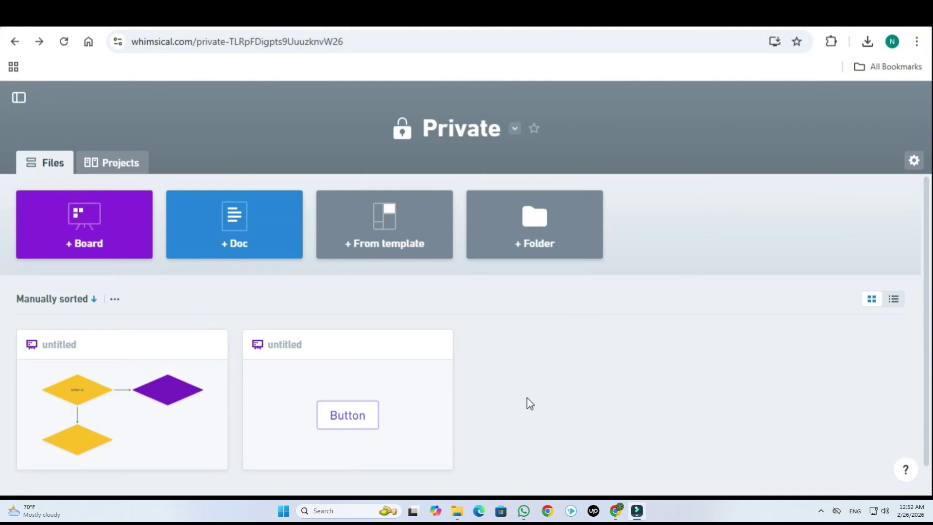
left_click(100, 240)
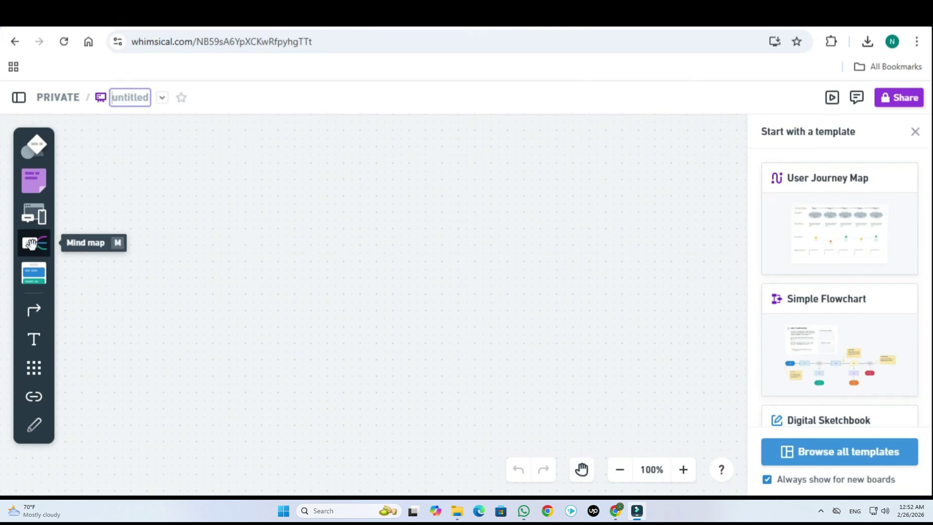
left_click(32, 243)
left_click(145, 192)
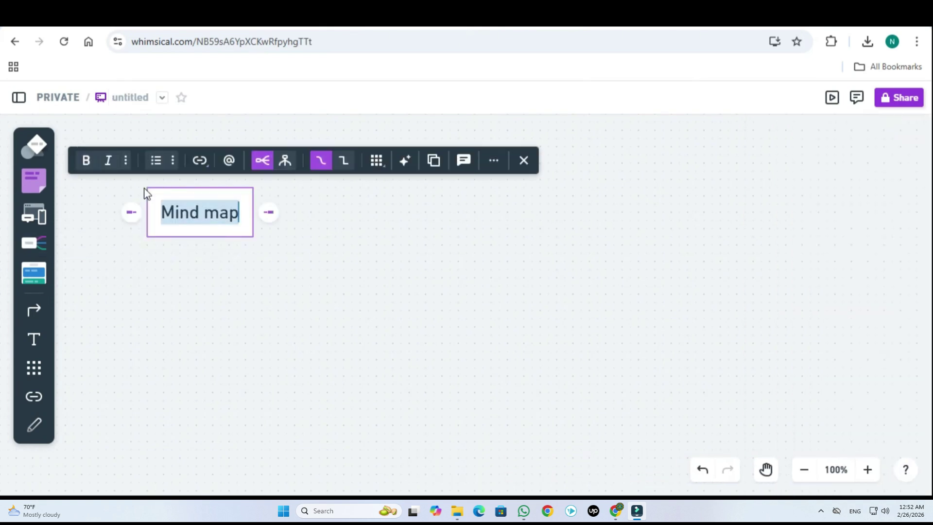
Add an empty branch to the right of the mind map node
left_click(268, 212)
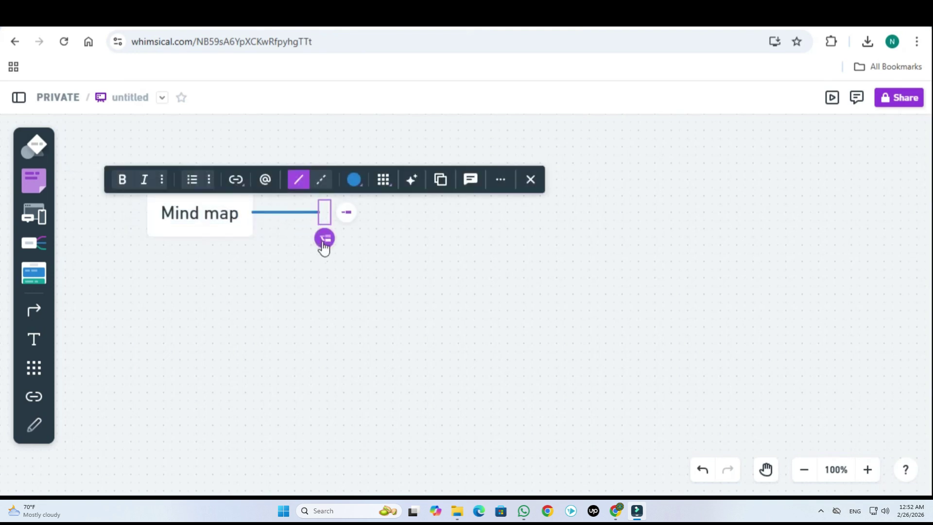
left_click(348, 215)
left_click(381, 209)
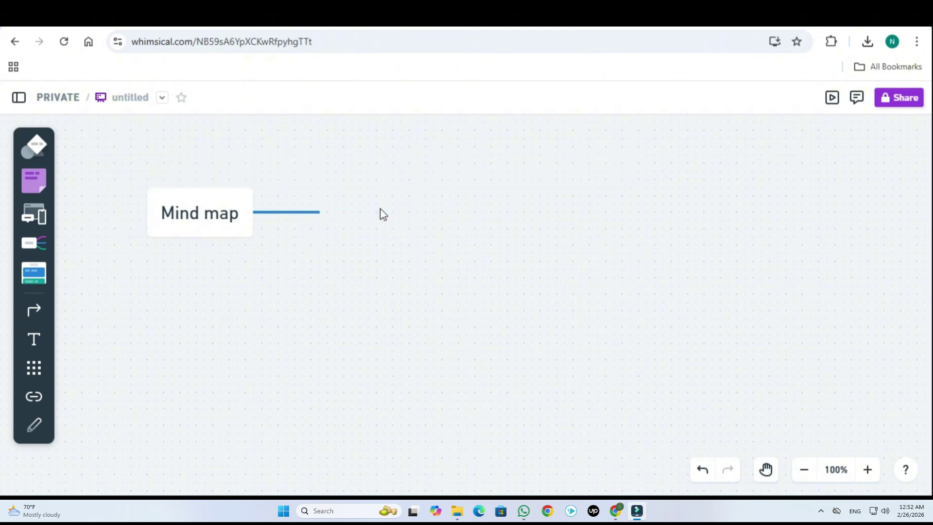
Switch the mind map's connectors to right-angled lines and try adding a second branch on the right
left_click(234, 215)
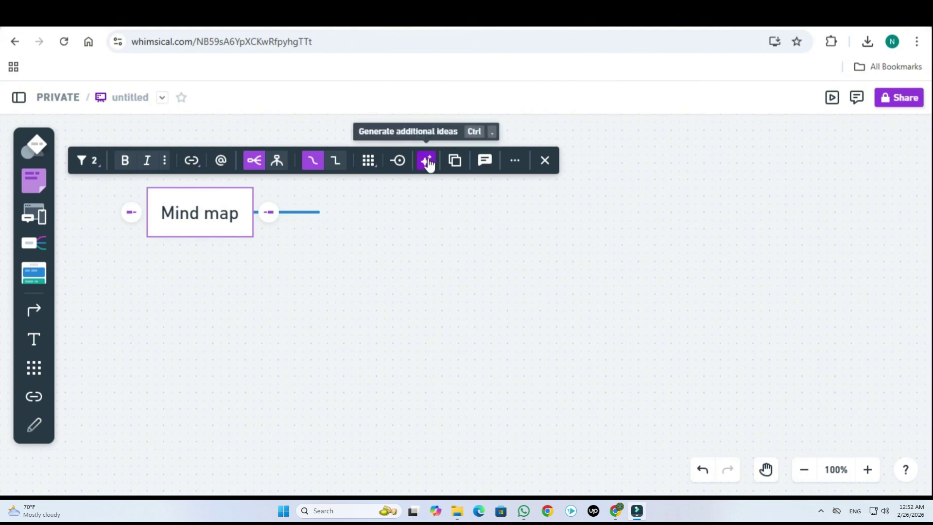
left_click(336, 165)
left_click(268, 212)
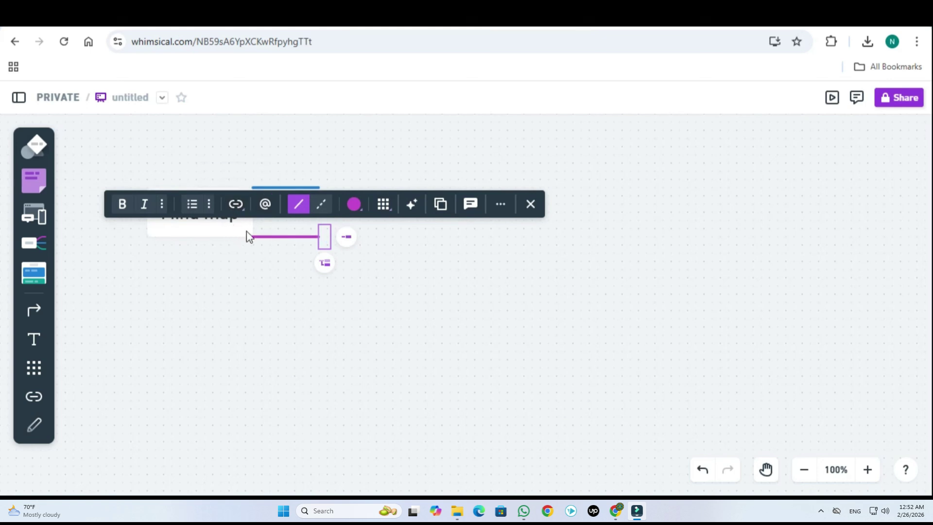
left_click(402, 273)
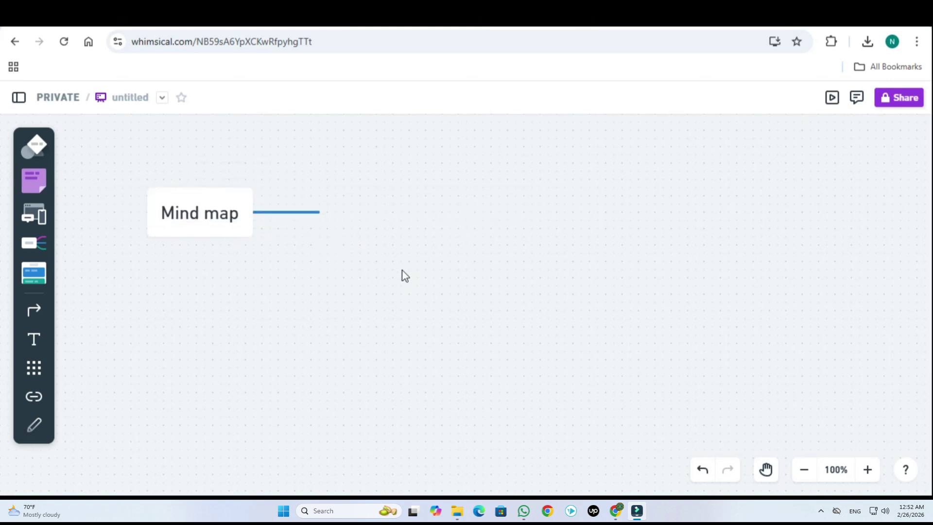
Leave the mind map board and create another new board in the Private section
left_click(224, 212)
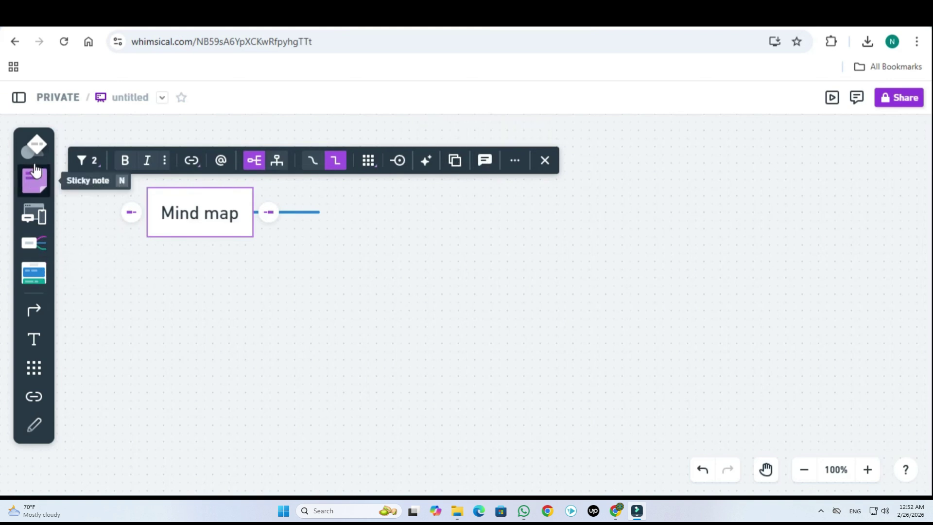
left_click(13, 44)
left_click(80, 221)
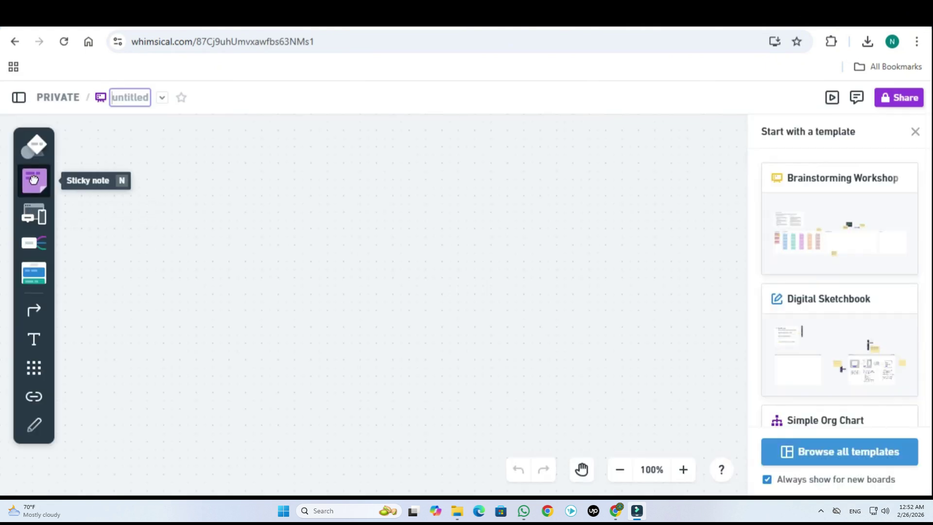
Place a teal 240 × 240 sticky note in the board's upper-left area with the text "SAMPLE"
left_click(33, 180)
left_click(33, 264)
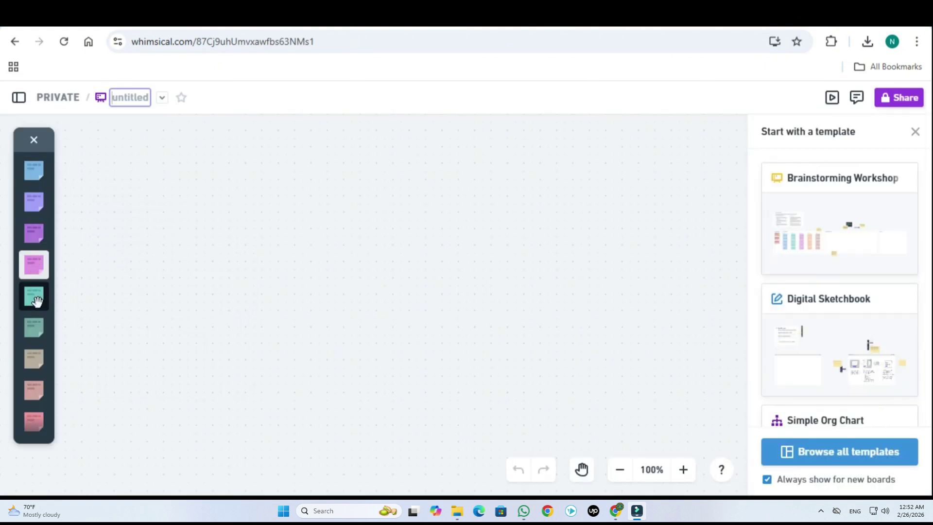
left_click(34, 297)
left_click(207, 183)
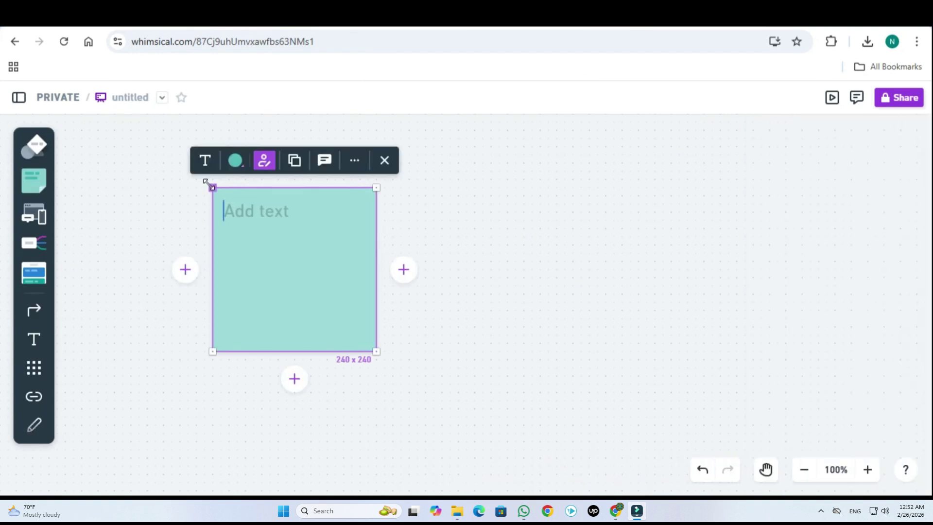
type("SAMPLE")
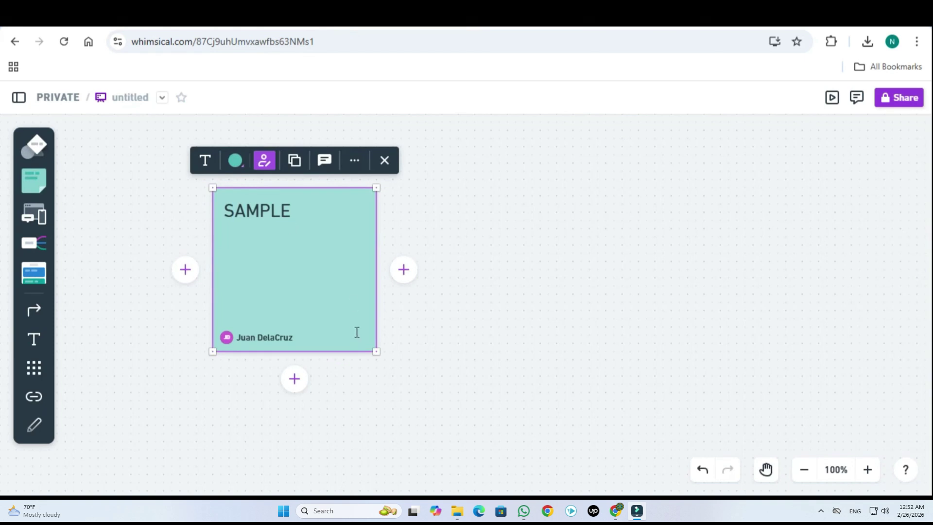
Add a blank teal sticky note beside the "SAMPLE" note and place a beige 240 × 240 sticky note farther right
left_click(403, 273)
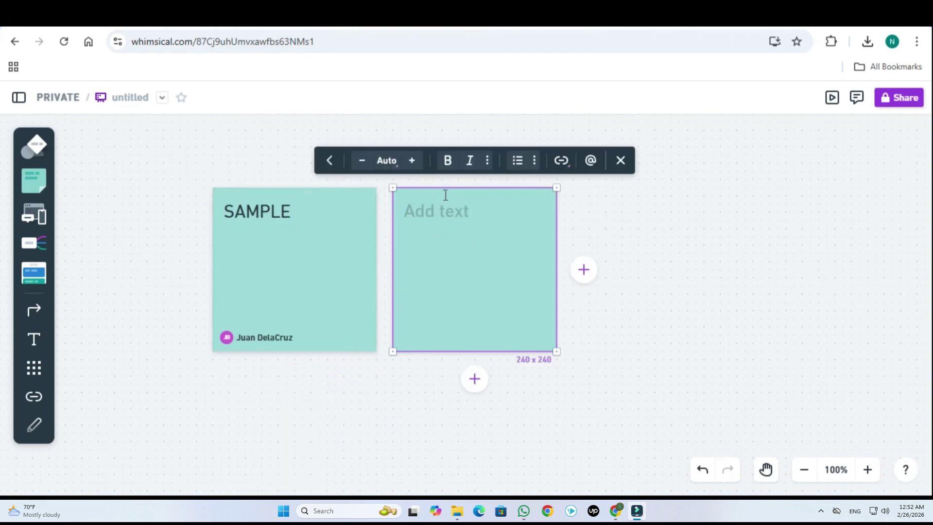
left_click(32, 180)
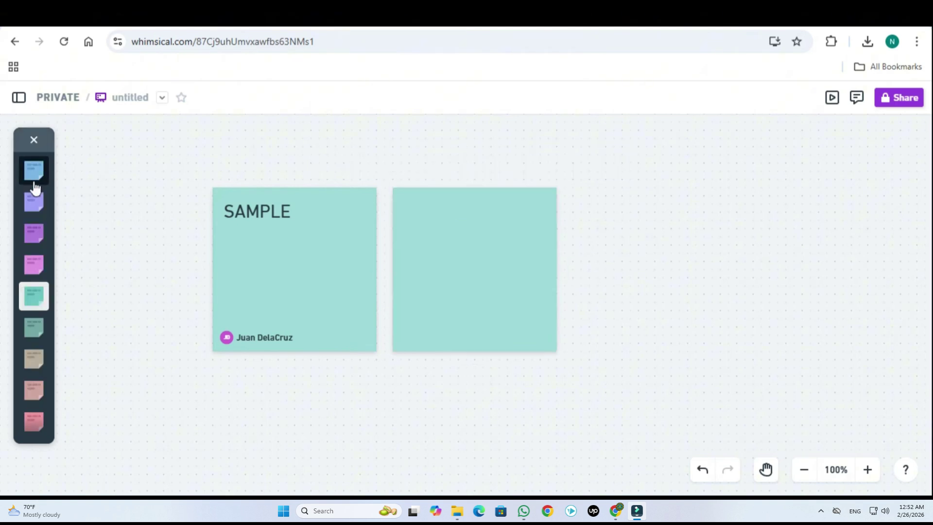
left_click(34, 359)
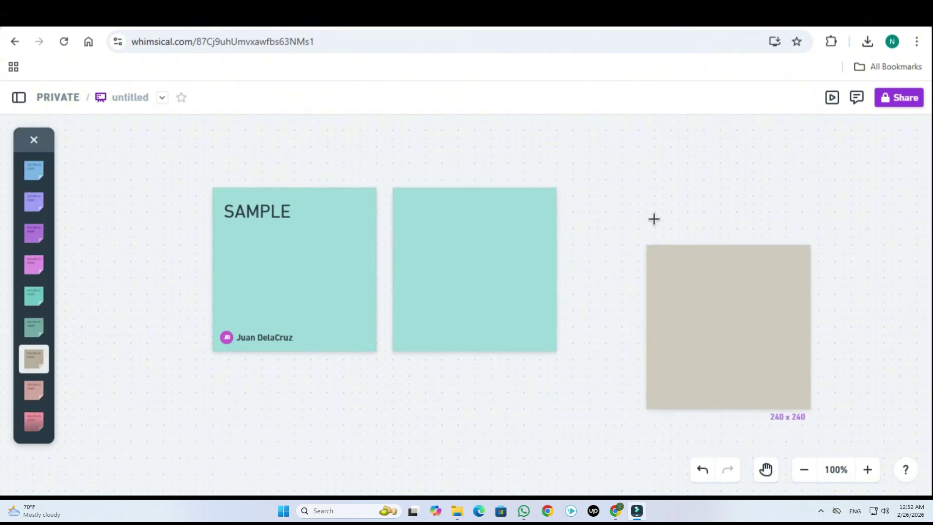
left_click(630, 203)
Delete the blank teal sticky note between the "SAMPLE" note and the beige note
left_click(533, 254)
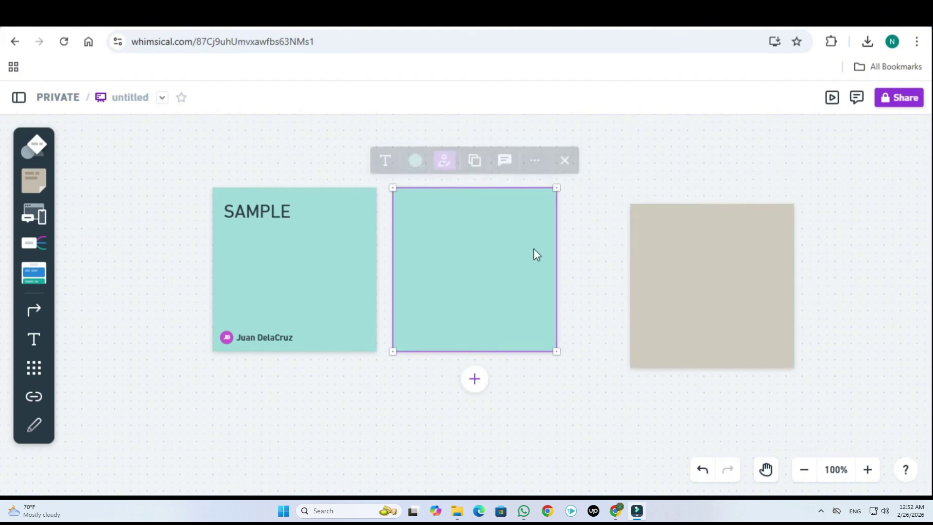
left_click(535, 161)
left_click(502, 283)
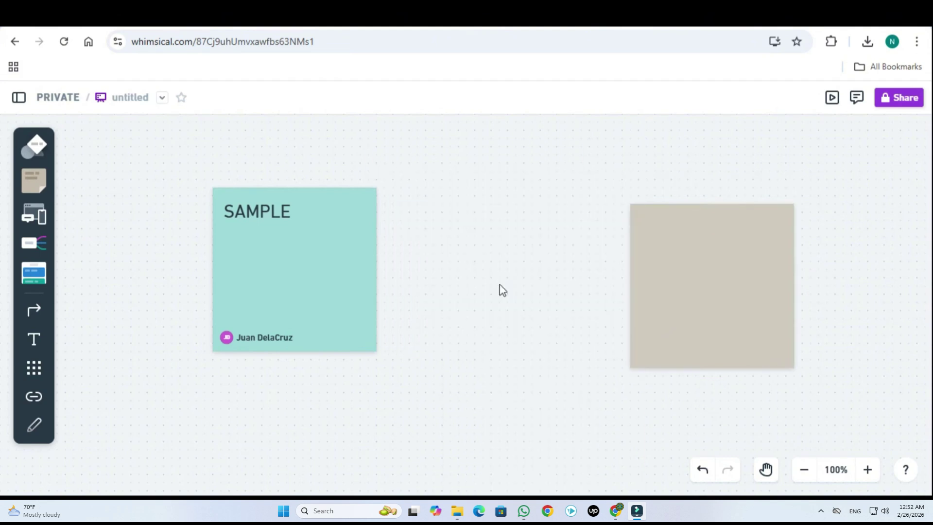
Create a new doc in the Private section and title it with the account holder's full name in capitals followed by "COMPANY"
left_click(14, 48)
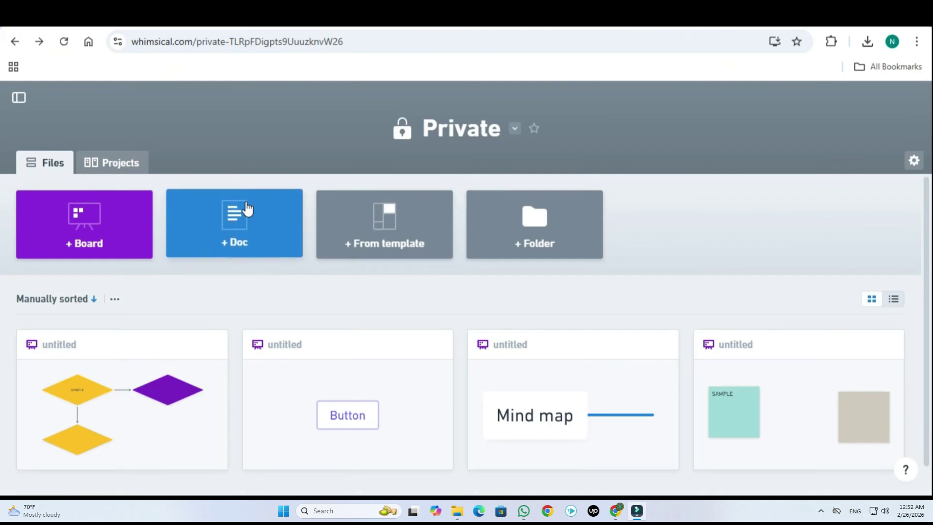
left_click(224, 250)
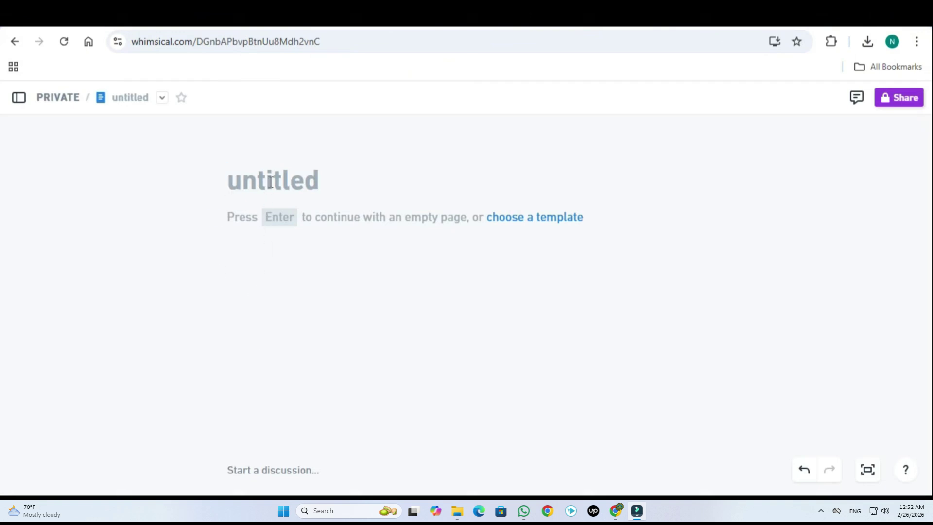
type("S")
key("BackSpace")
type("j")
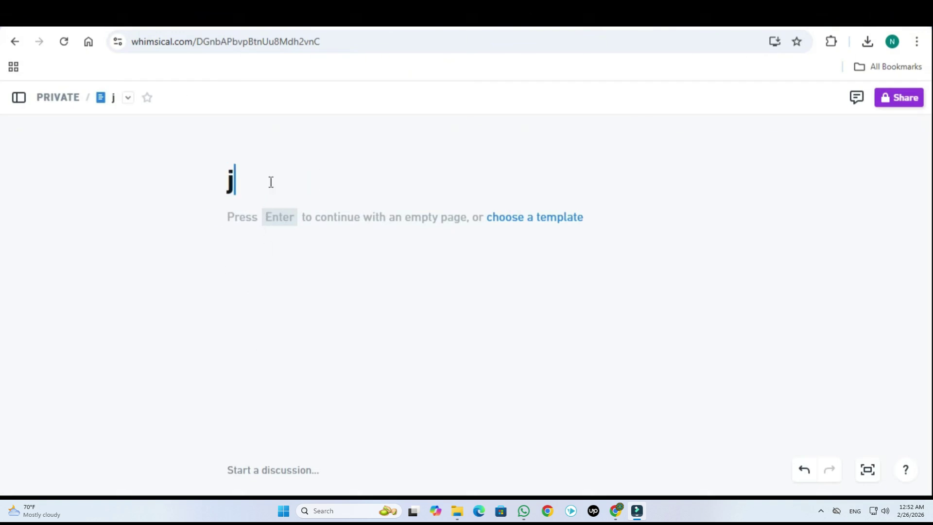
key("BackSpace")
type("JUAN DELA CRUZ ")
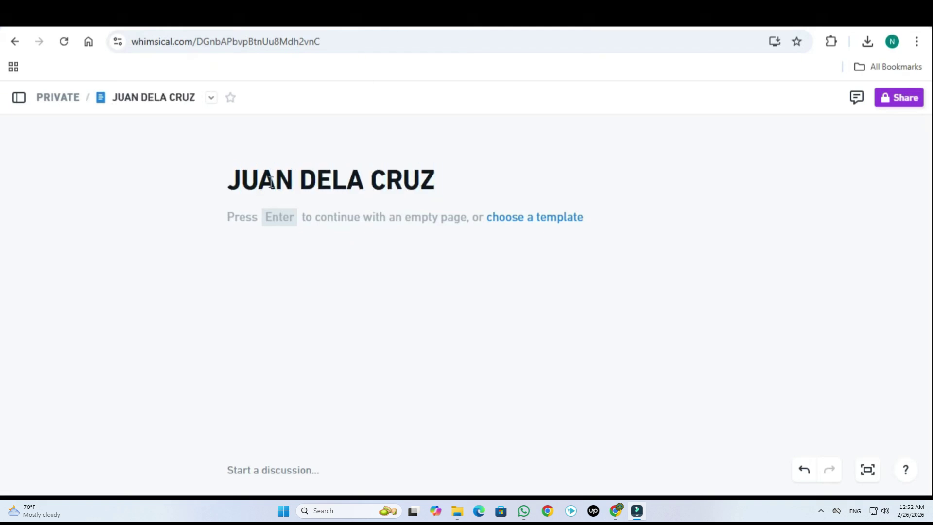
type("COMPANY")
key("Return")
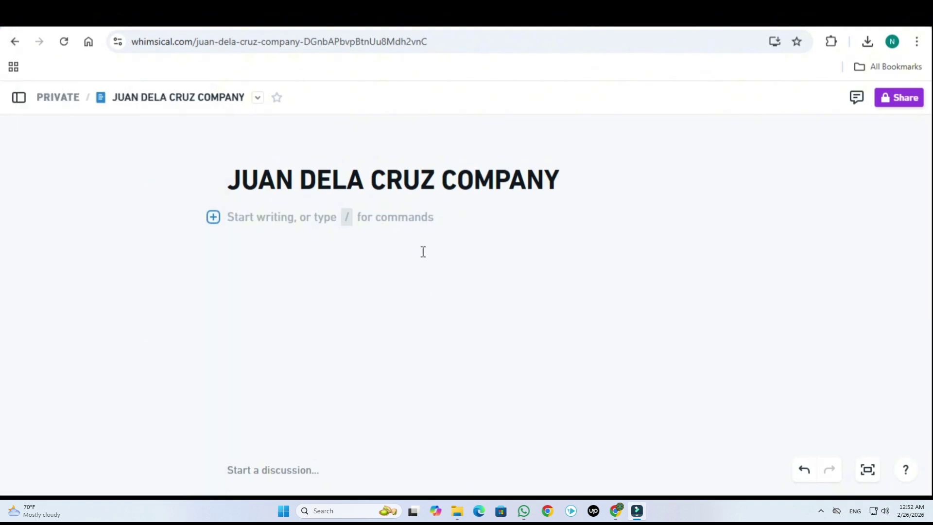
Open the doc's sharing settings, try the commenter role for invitations and set the role back to viewer
left_click(897, 103)
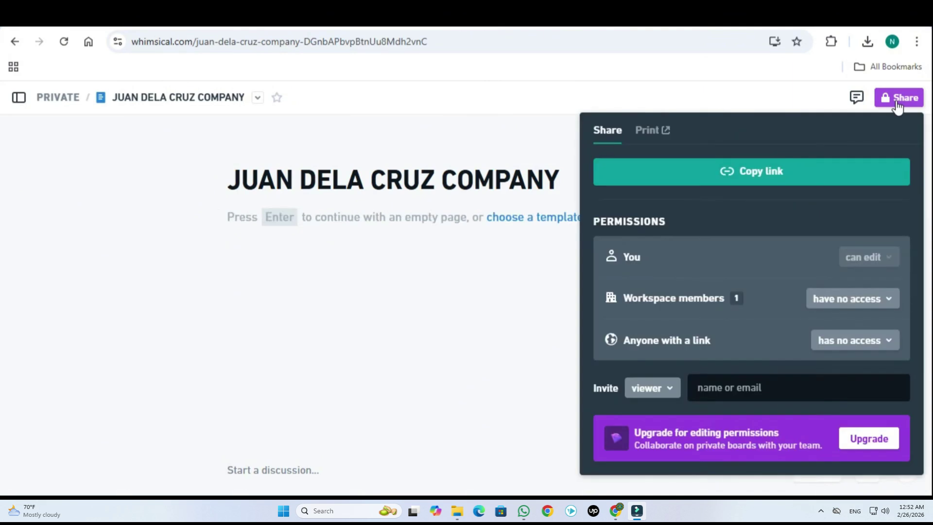
left_click(752, 392)
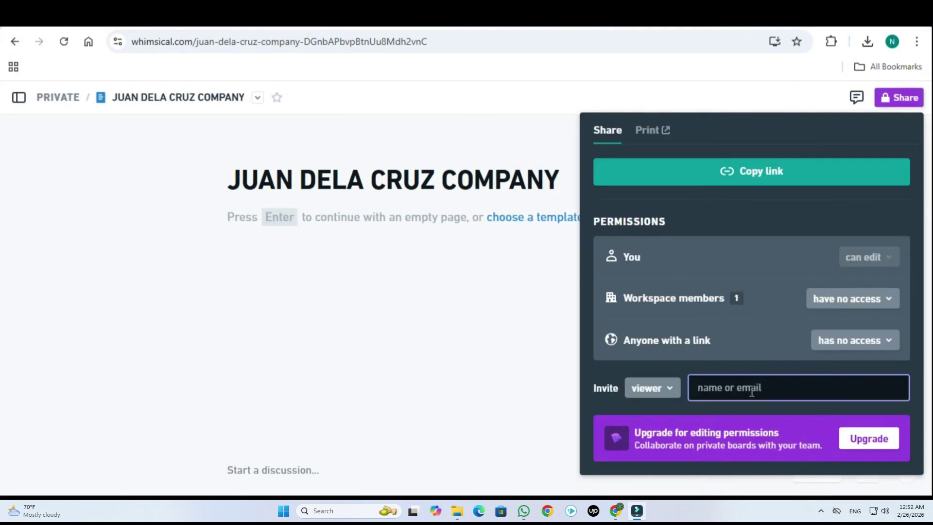
left_click(656, 392)
left_click(661, 435)
left_click(662, 387)
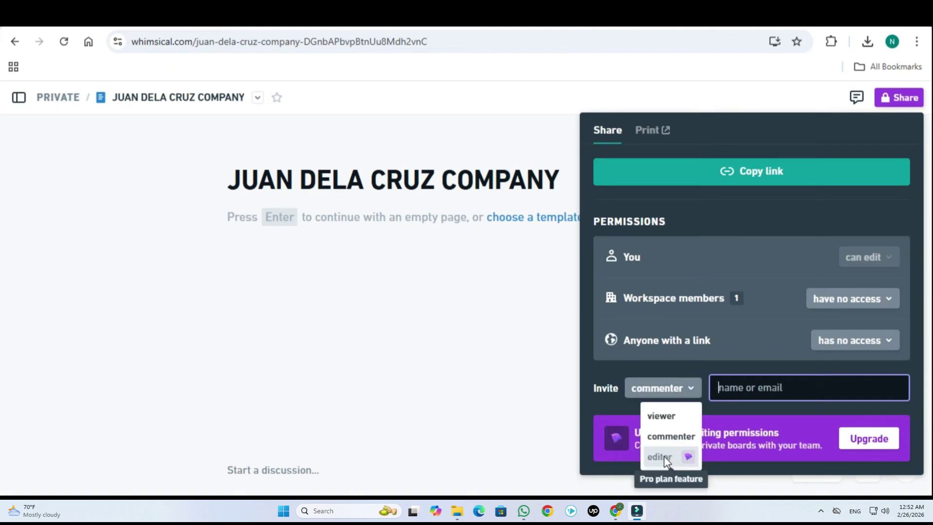
left_click(678, 437)
left_click(688, 391)
left_click(654, 413)
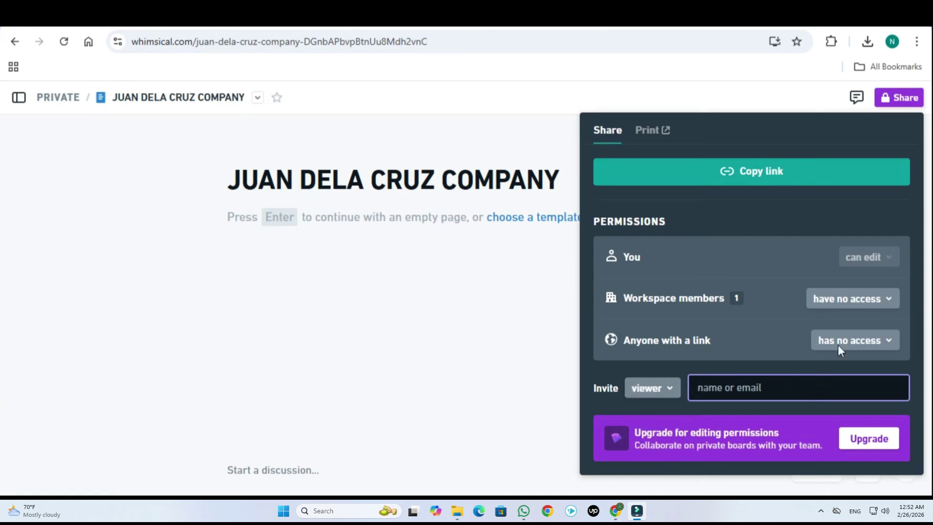
View the doc's print settings, cancel printing and reopen the sharing settings
left_click(651, 132)
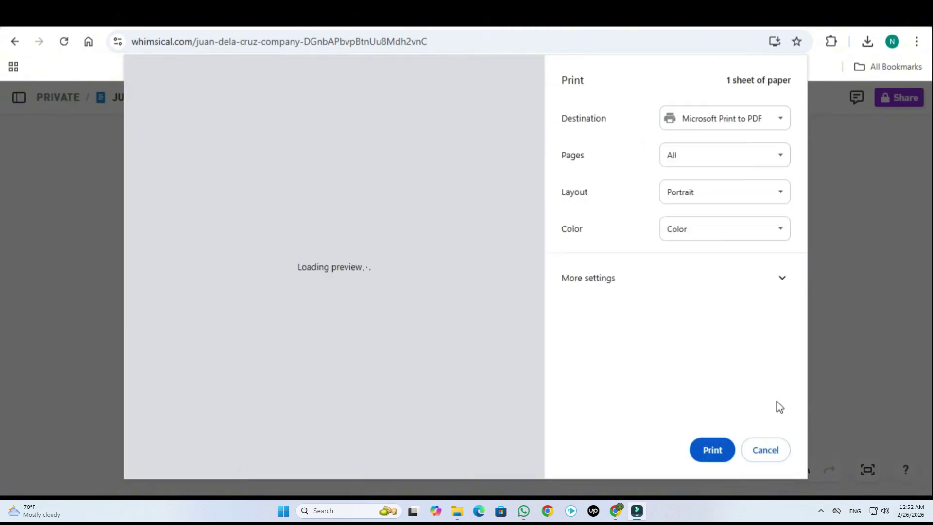
left_click(766, 452)
left_click(899, 97)
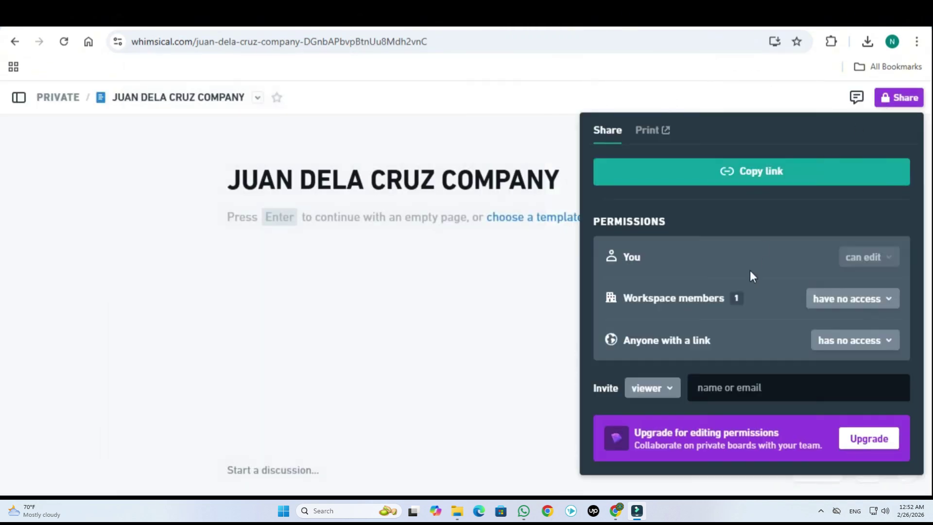
Examine the access options for workspace members and anyone with a link, and copy the doc's link
left_click(850, 302)
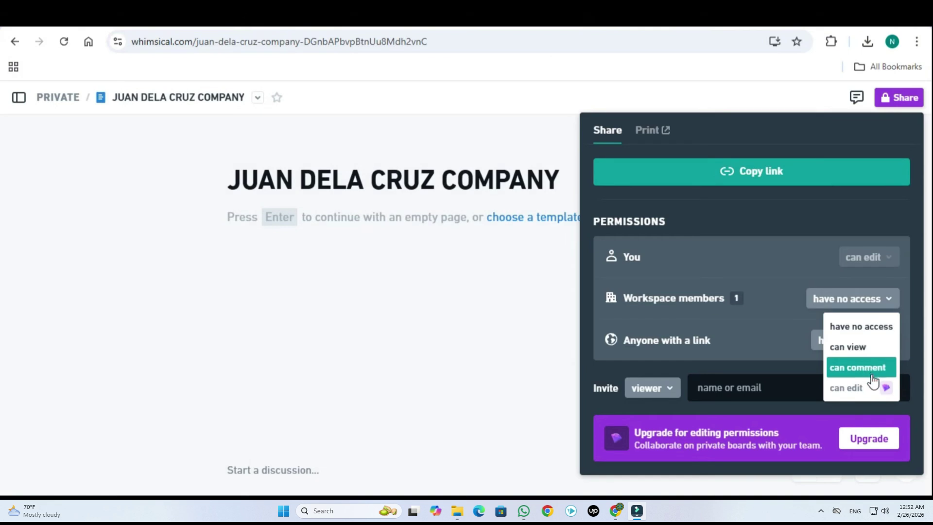
left_click(794, 257)
left_click(865, 346)
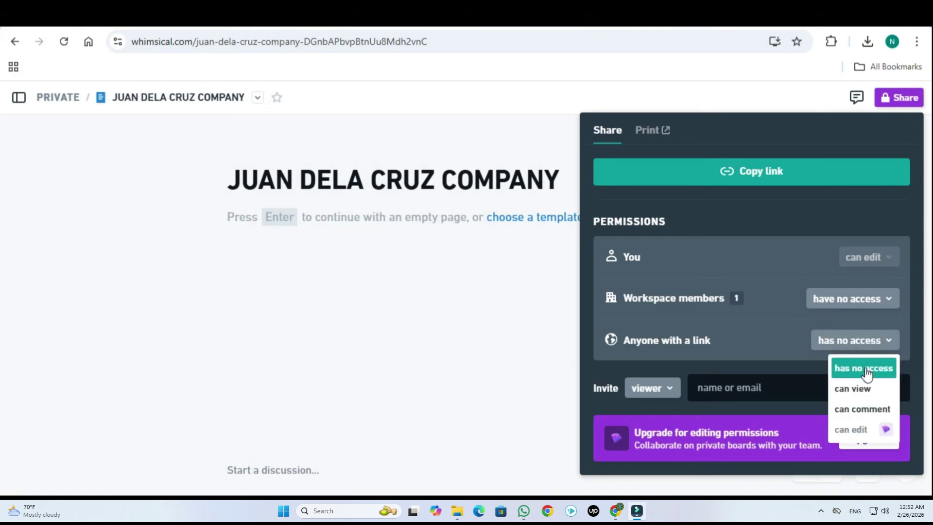
left_click(799, 257)
left_click(780, 173)
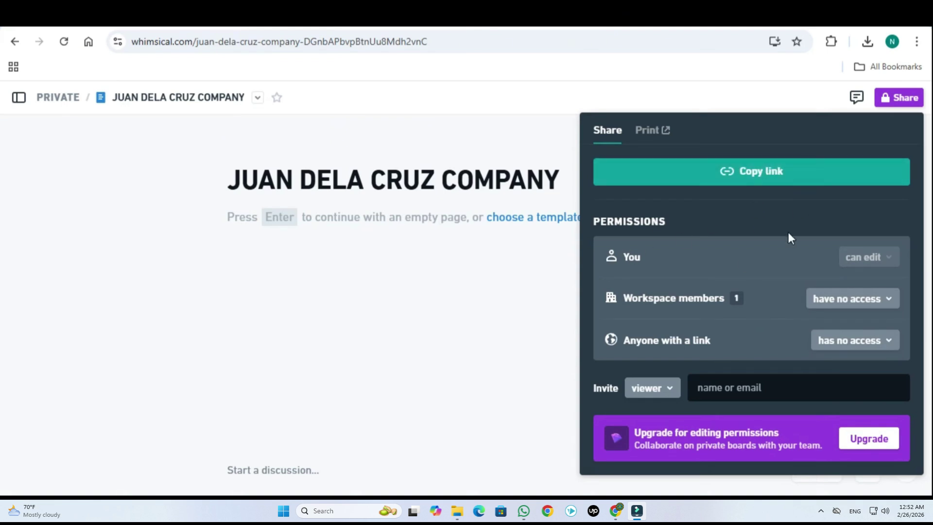
Replace the doc's title with "KEYBOARD SHORTCUTS" and paste the list of shortcuts and their functions into the body
left_click(543, 287)
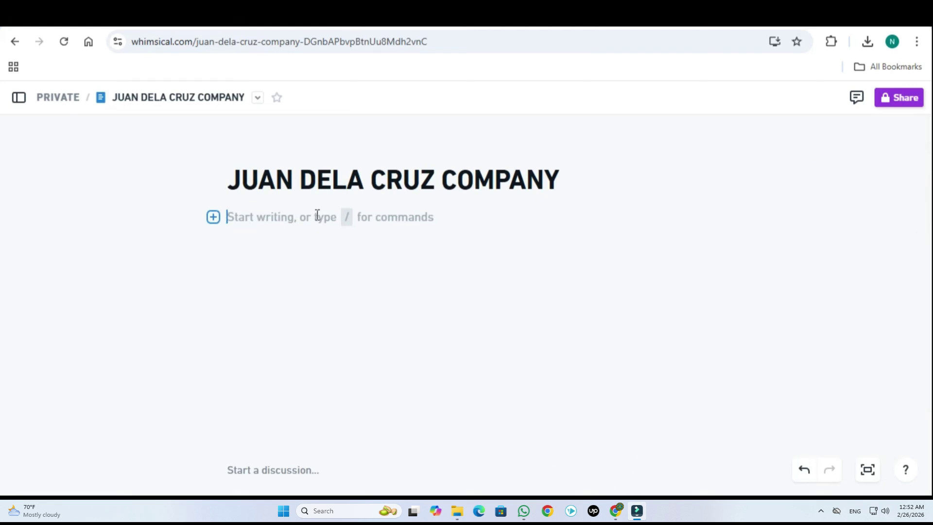
key("ctrl+v")
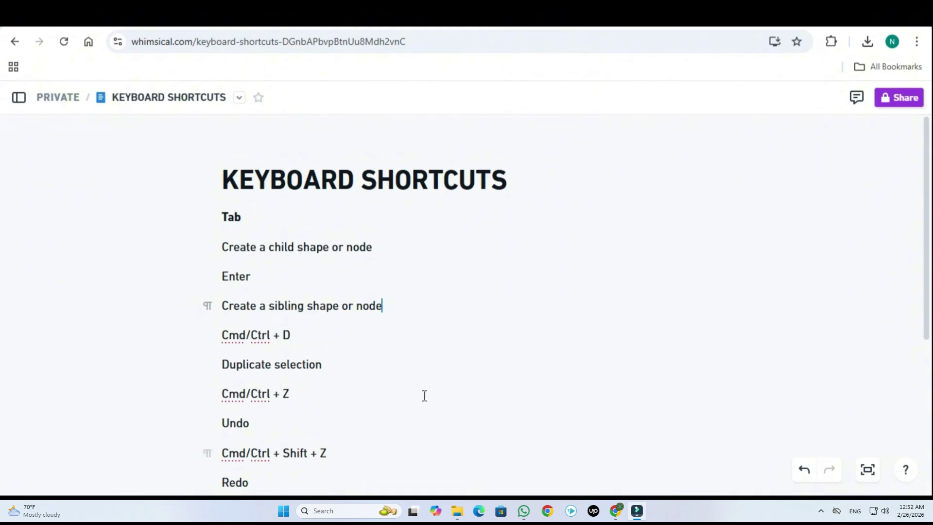
Make the shortcut lines "Enter" and "Cmd/Ctrl + D" bold
triple_click(232, 248)
left_click_drag(252, 276, 193, 277)
left_click(20, 250)
left_click_drag(391, 306, 215, 310)
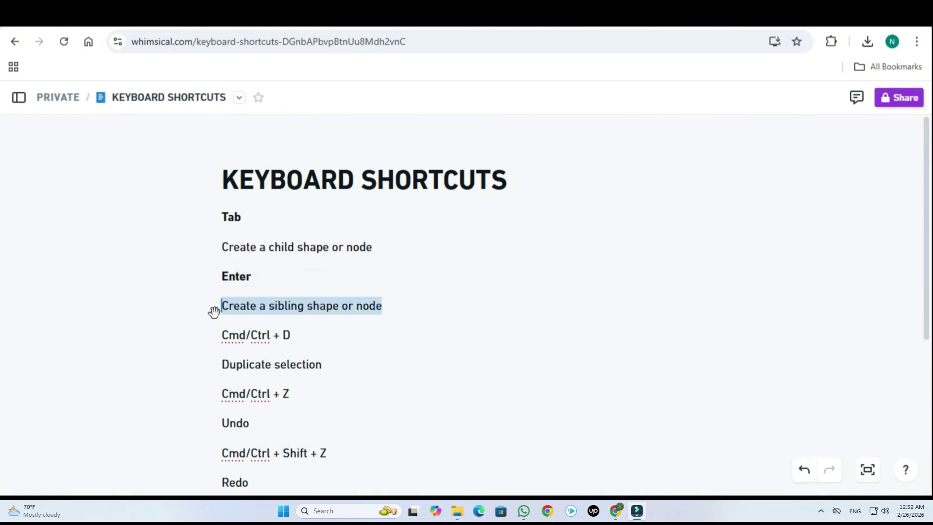
left_click(391, 346)
left_click_drag(323, 334, 202, 334)
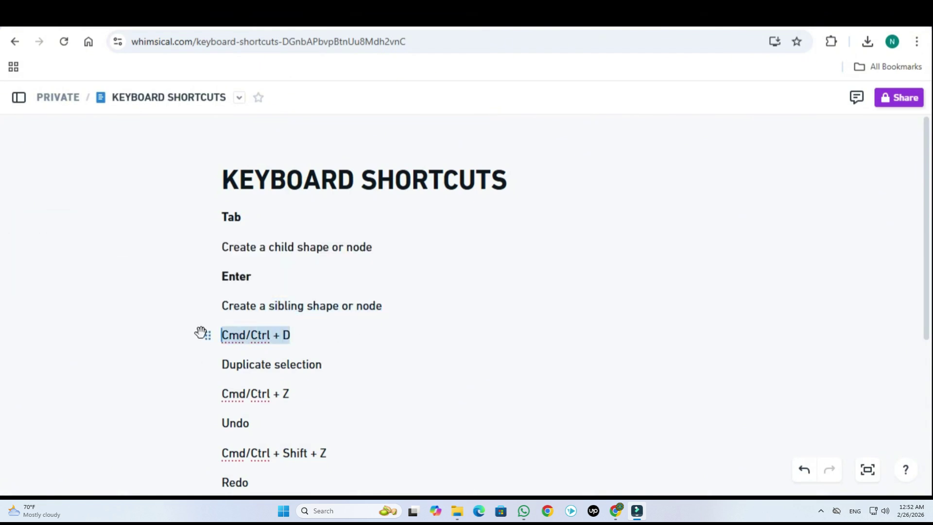
left_click(28, 308)
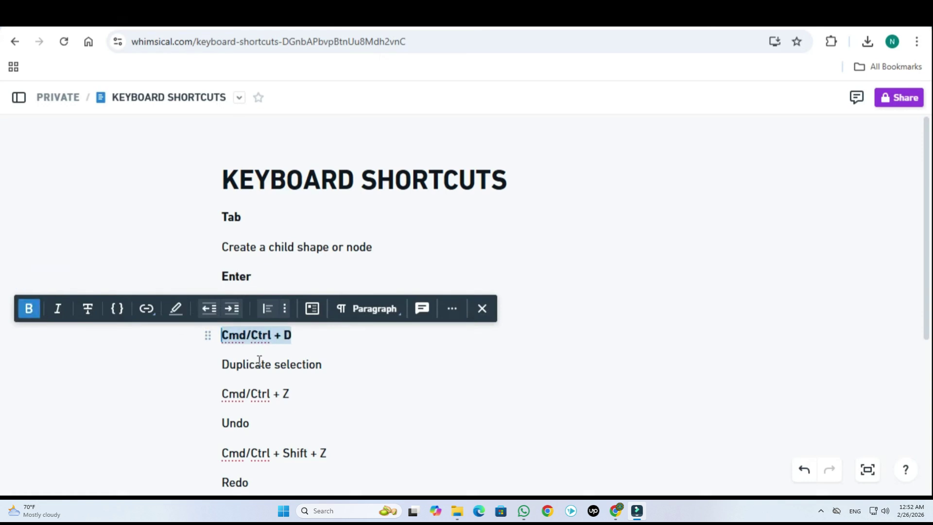
Make the shortcut lines "Cmd/Ctrl + Z" and "Cmd/Ctrl + Shift + Z" bold
left_click(362, 375)
left_click_drag(361, 364, 216, 366)
left_click(321, 399)
left_click_drag(321, 399, 181, 397)
left_click(27, 372)
left_click(508, 428)
scroll(437, 389, "down", 3)
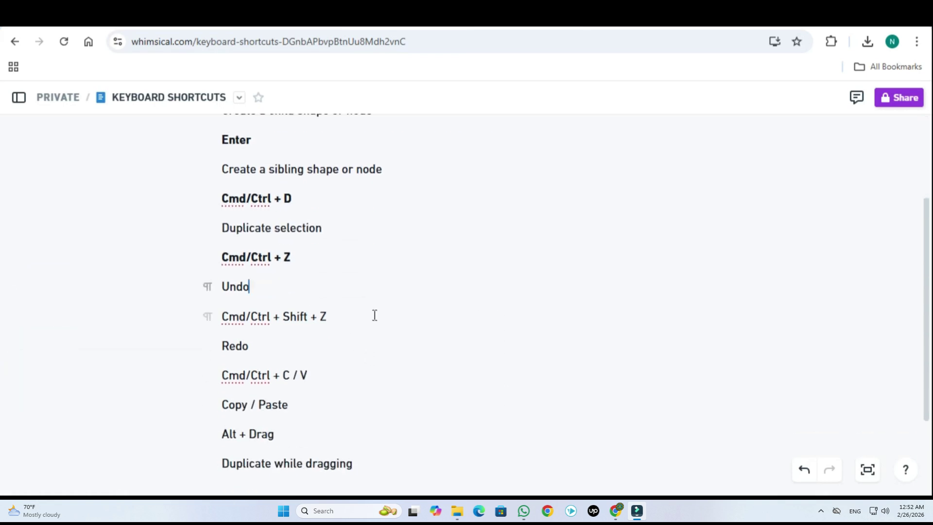
scroll(374, 318, "down", 1)
left_click_drag(358, 243, 165, 254)
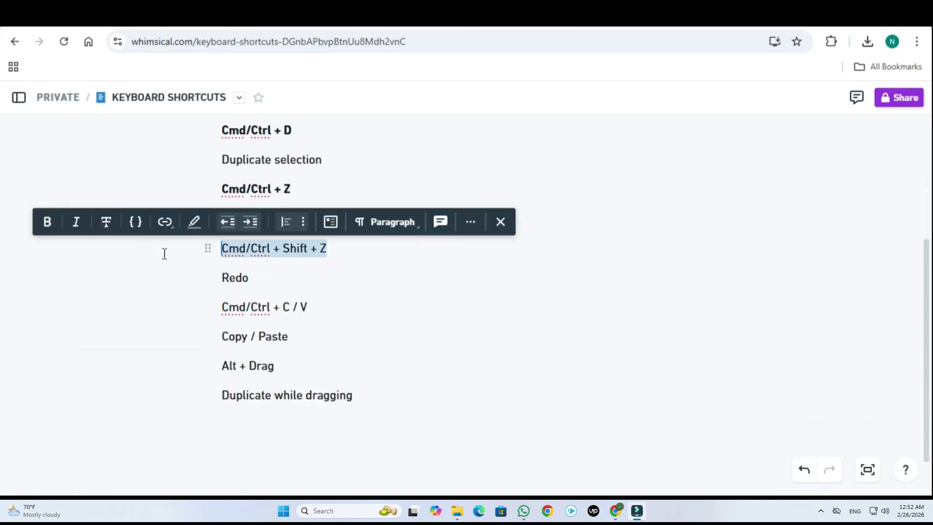
left_click(48, 225)
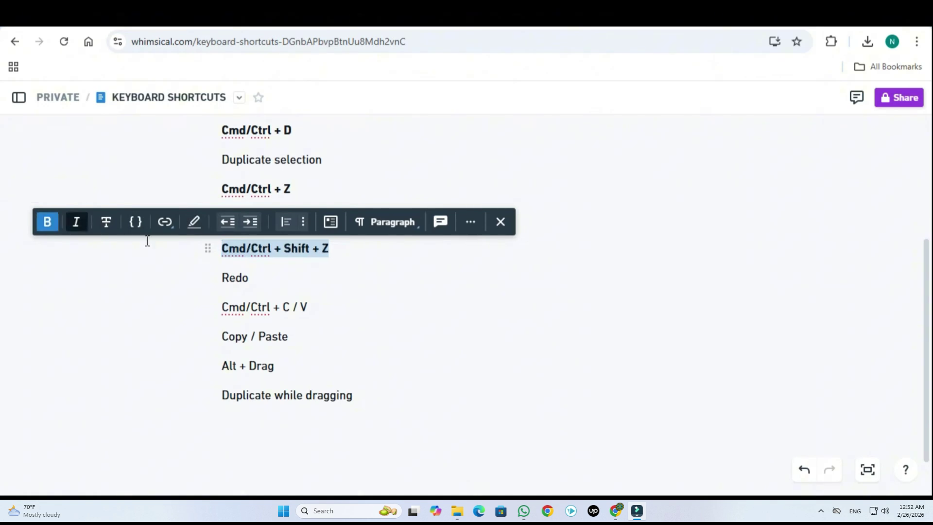
Make the shortcut lines "Cmd/Ctrl + C / V" and "Alt + Drag" bold
left_click(337, 307)
left_click_drag(336, 307, 94, 297)
left_click(38, 281)
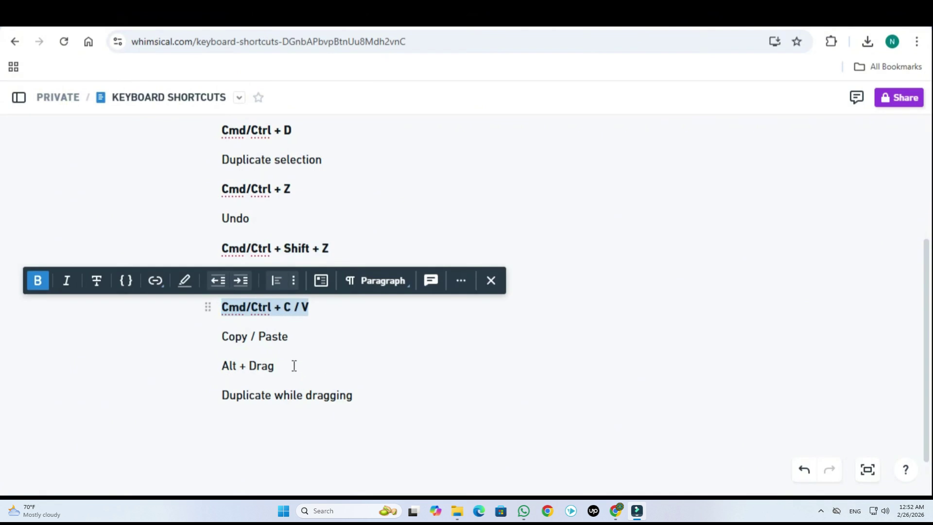
left_click_drag(306, 370, 167, 369)
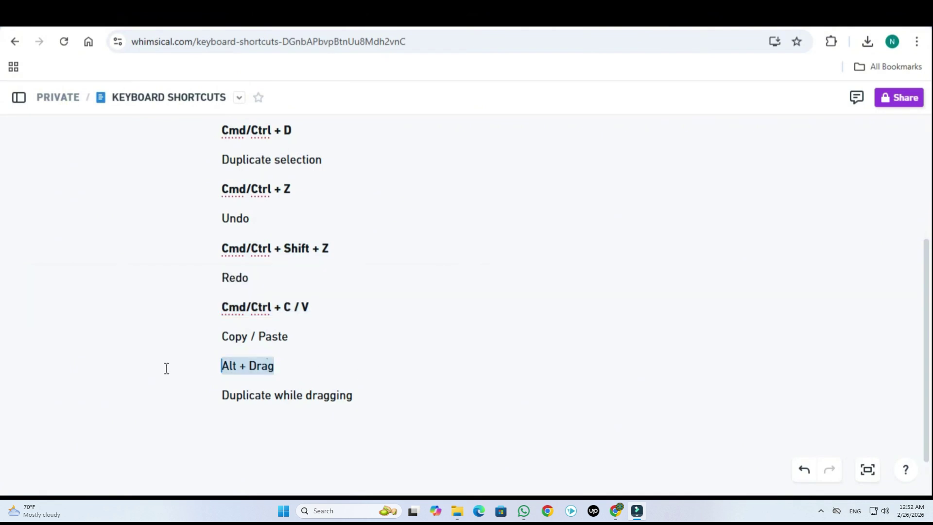
left_click(21, 339)
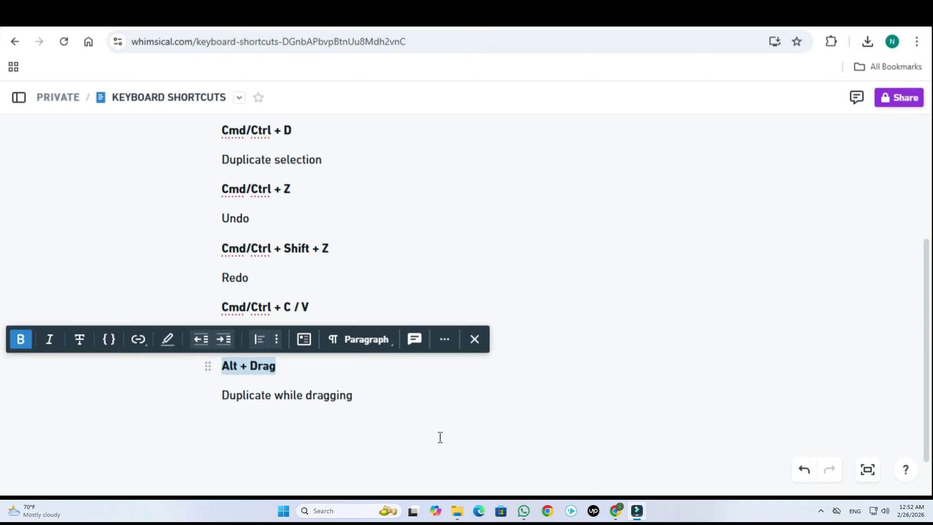
left_click(442, 403)
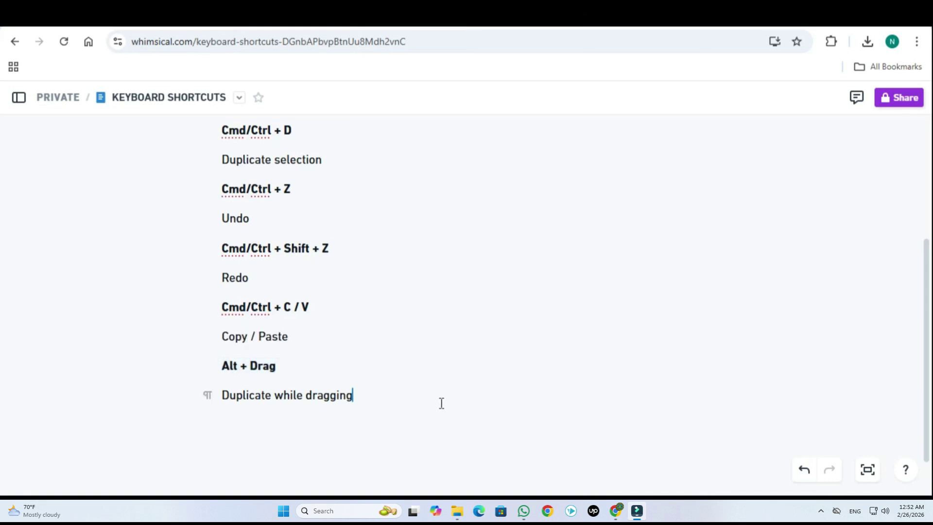
Look over the finished shortcuts doc and return to the Private section's files
left_click_drag(925, 395, 865, 114)
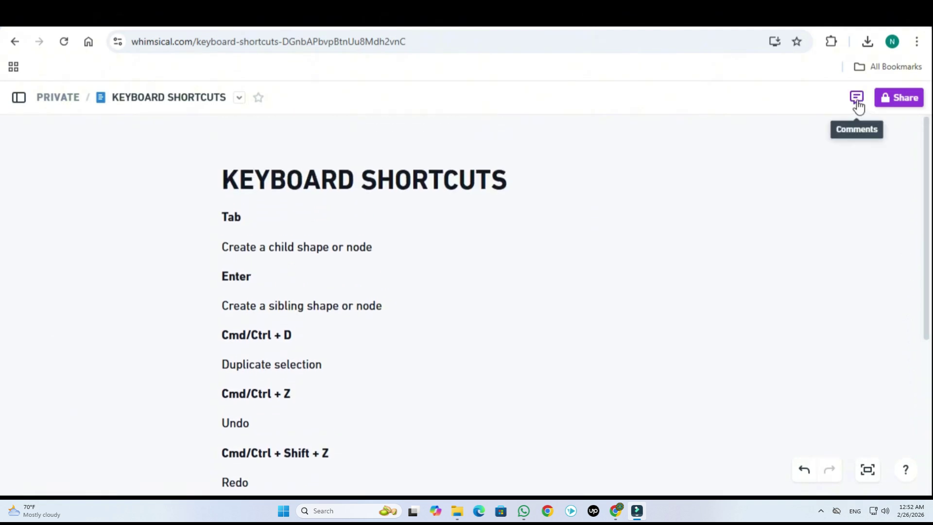
left_click_drag(925, 156, 930, 276)
left_click_drag(929, 228, 913, 160)
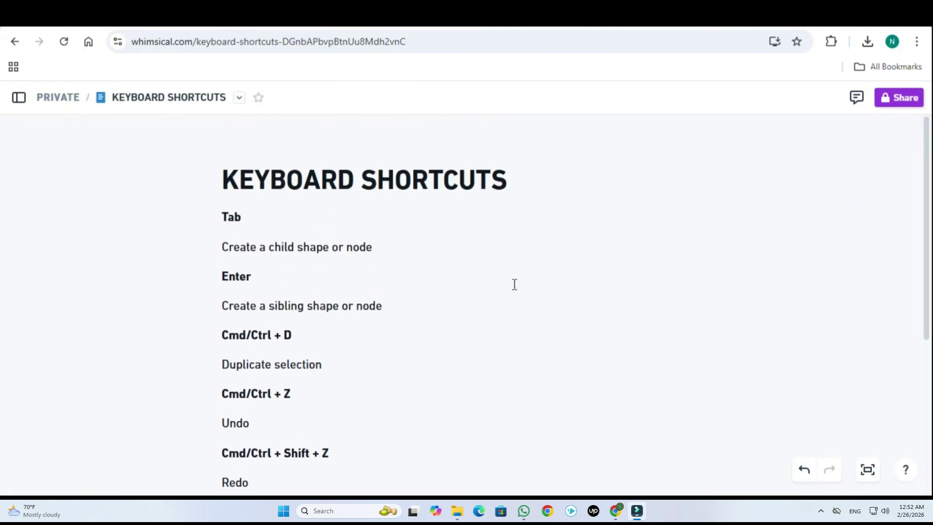
left_click(19, 97)
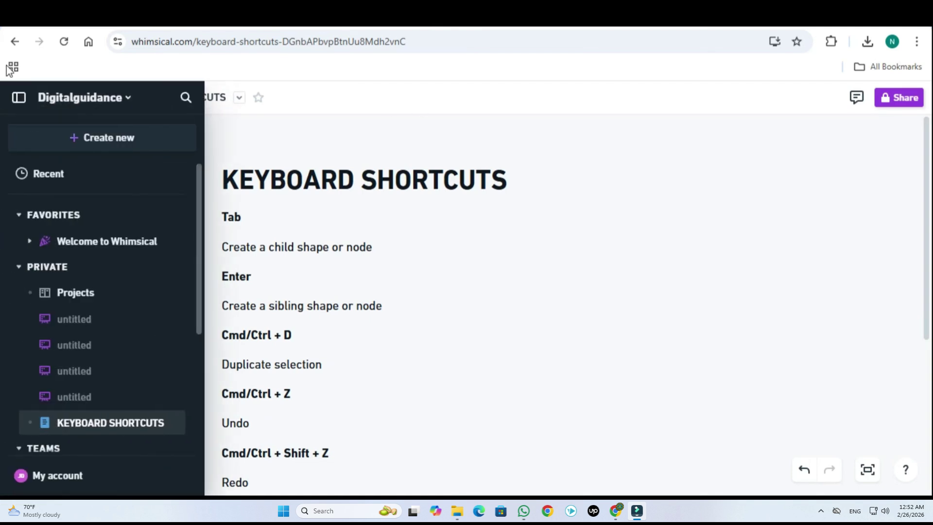
left_click(14, 42)
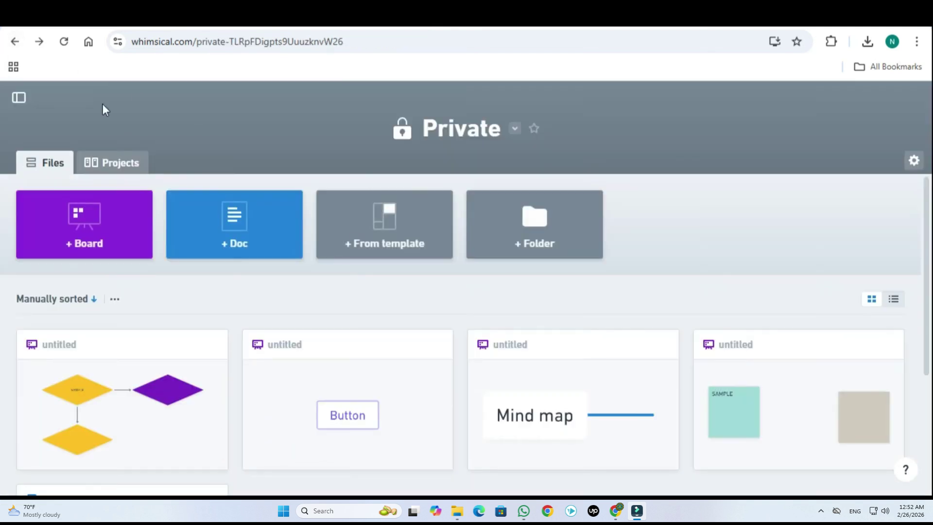
Return to the workspace's Private projects and show the sidebar
left_click(14, 42)
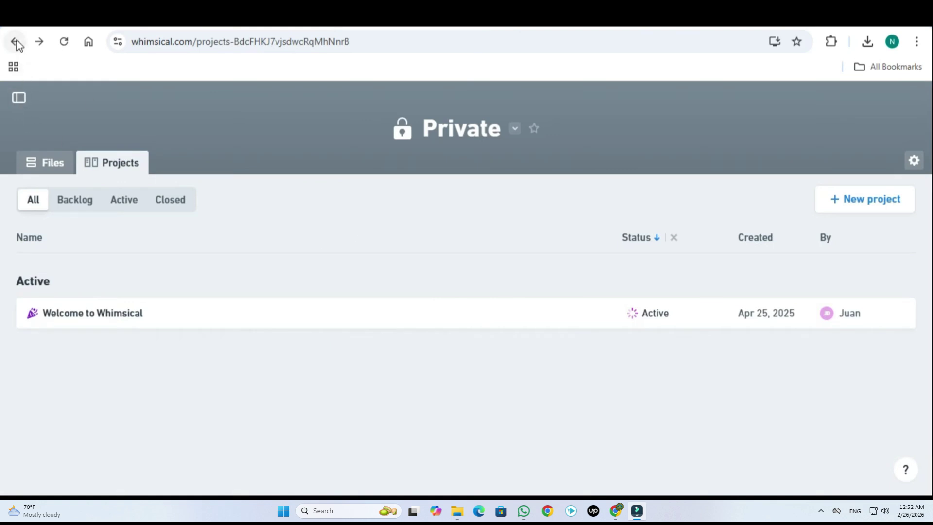
left_click(15, 42)
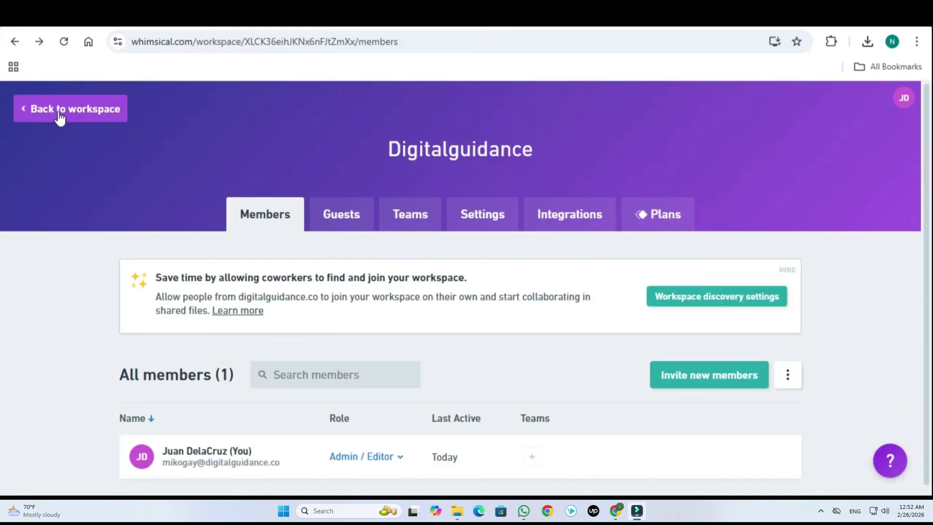
left_click(59, 115)
left_click(22, 103)
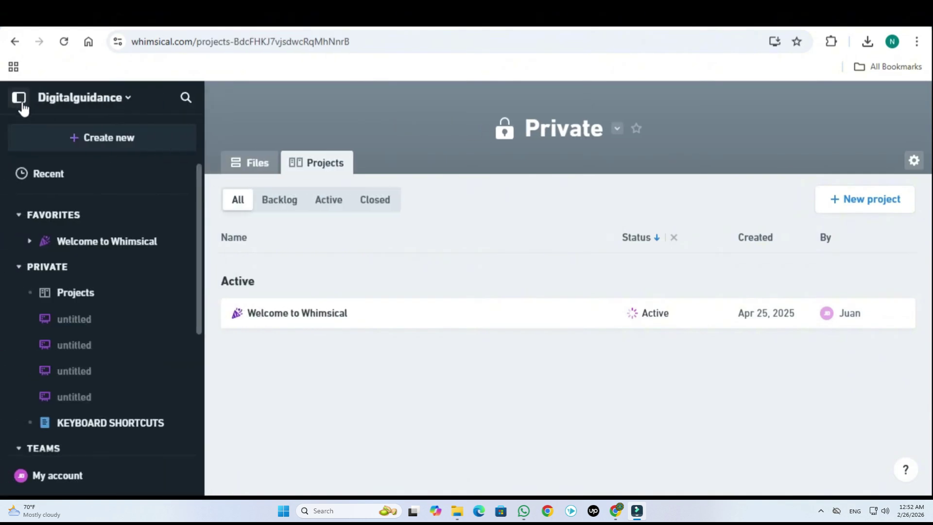
Open the template library from Templates and themes and look through the suggested templates
left_click_drag(199, 198, 193, 336)
left_click(122, 410)
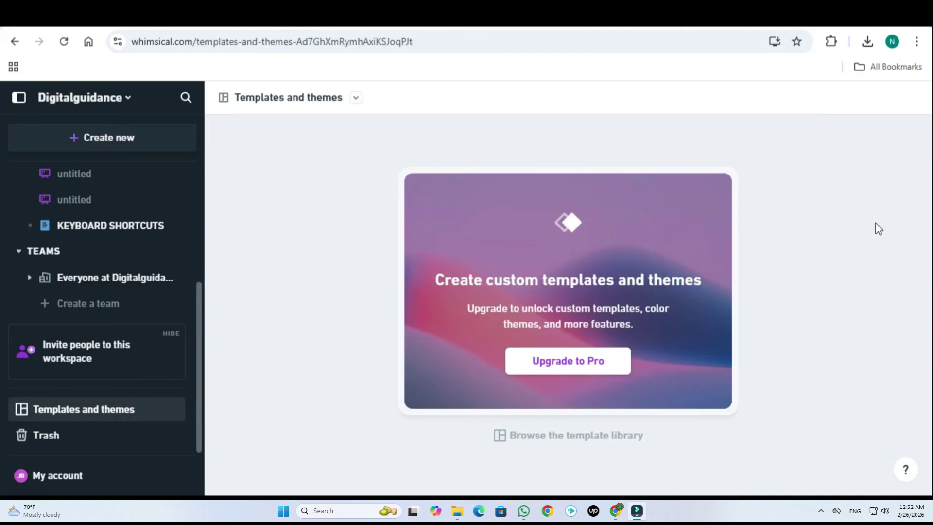
left_click(581, 440)
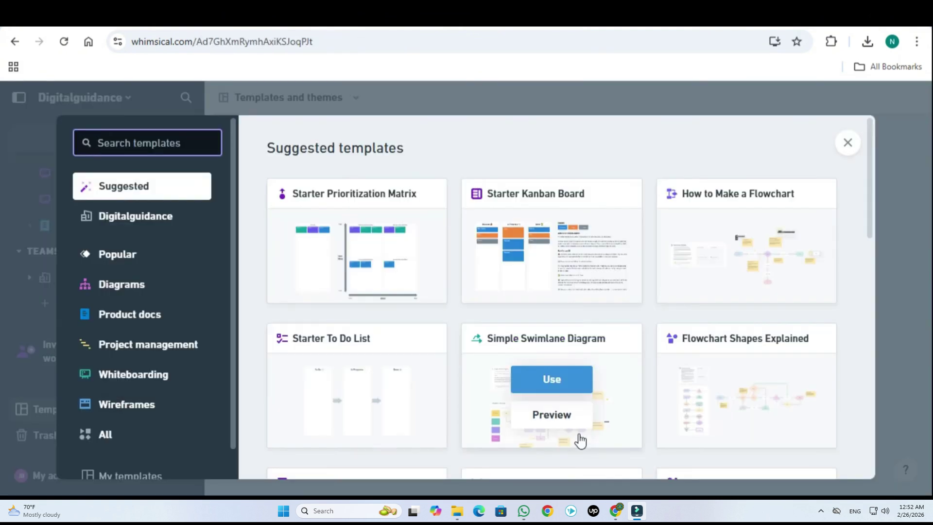
mouse_move(408, 220)
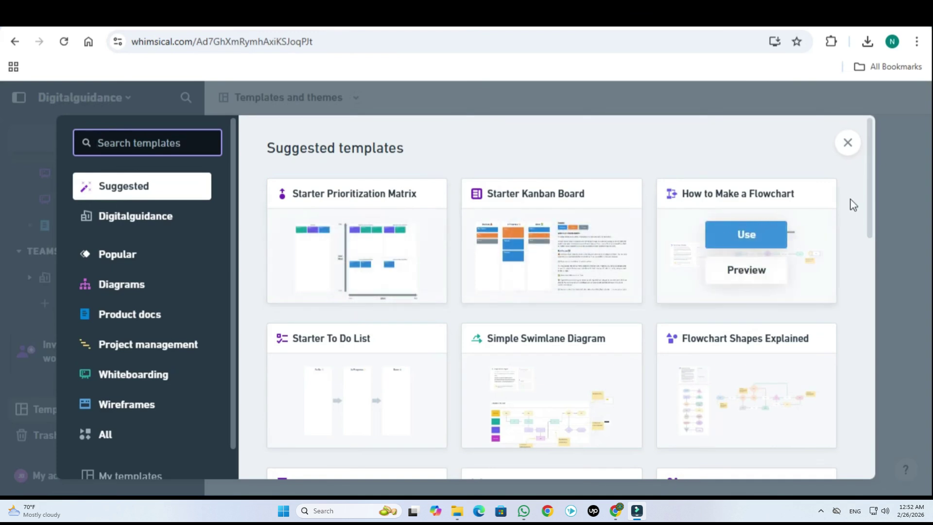
mouse_move(871, 196)
left_mouse_down()
mouse_move(863, 277)
mouse_move(881, 414)
mouse_move(857, 265)
mouse_move(858, 195)
left_mouse_up()
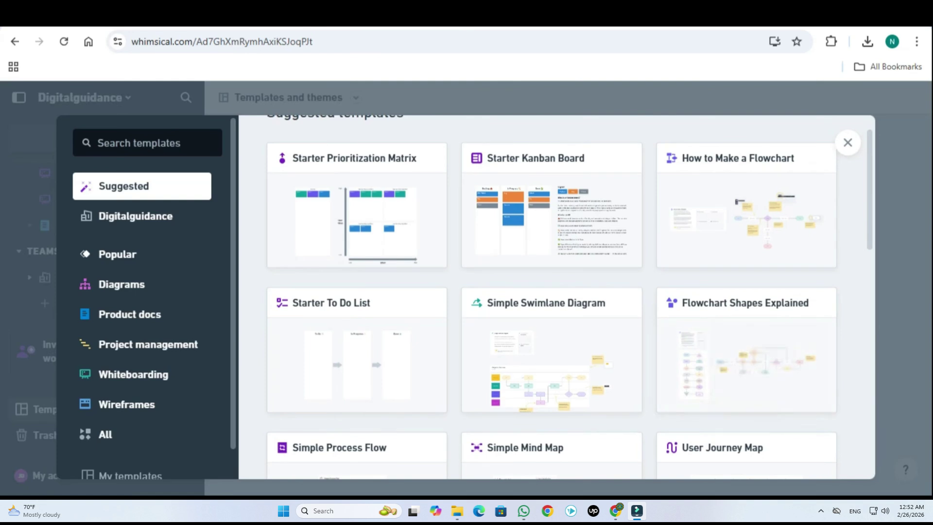
Browse the Product docs and Wireframes categories of the template library
left_click(148, 318)
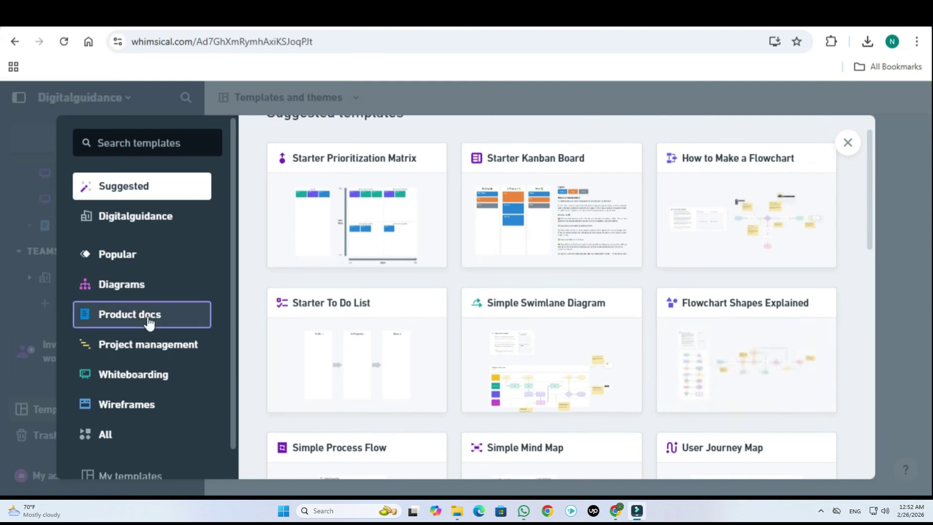
left_click_drag(871, 197, 850, 197)
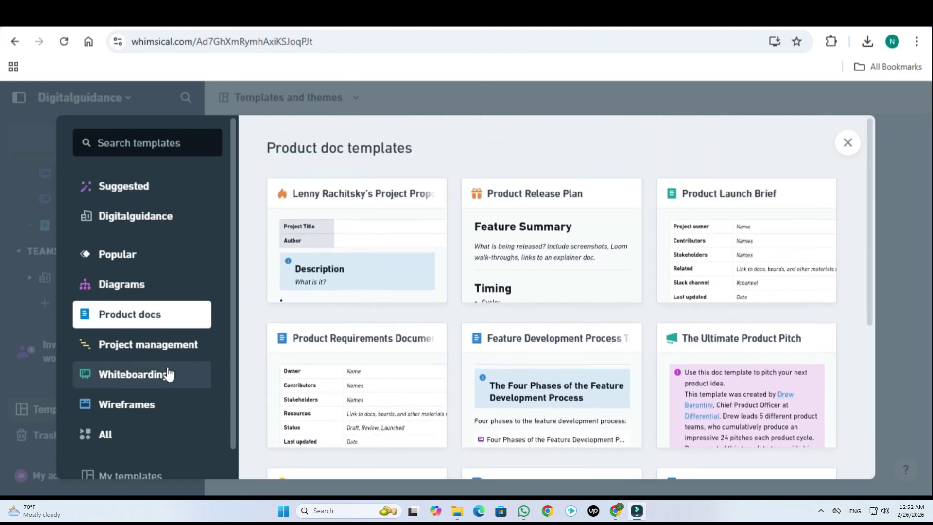
left_click(171, 404)
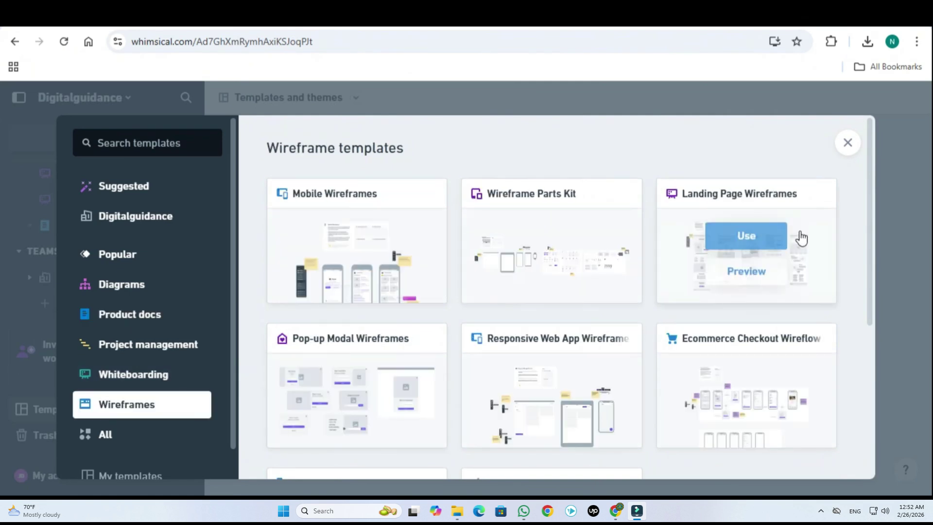
left_click_drag(870, 187, 864, 206)
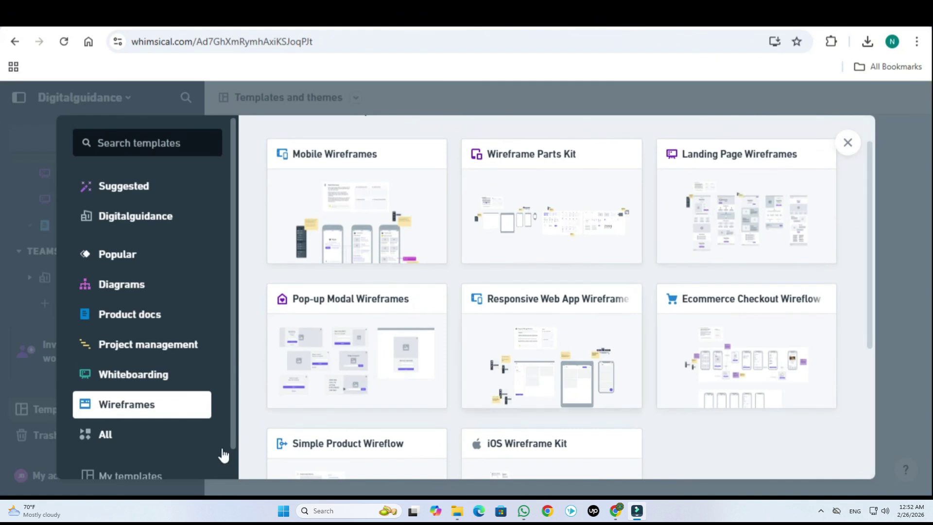
left_click(168, 326)
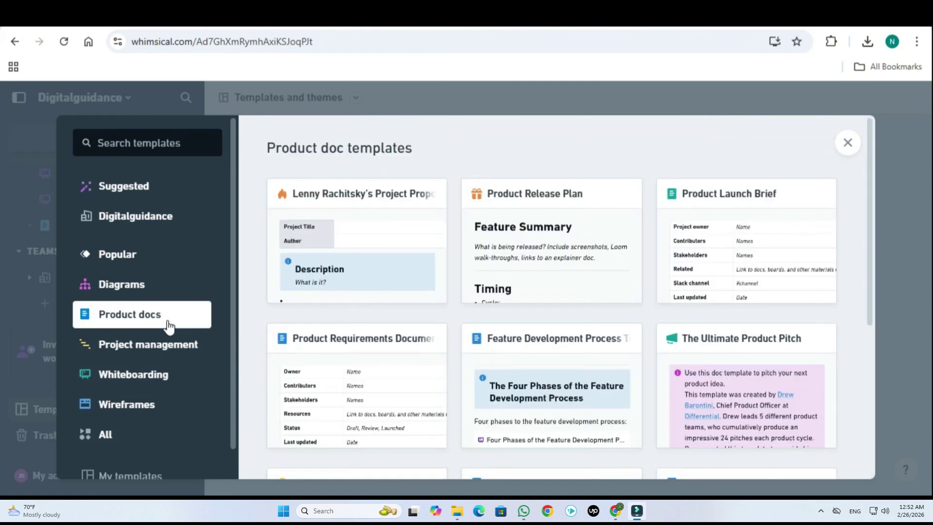
left_click_drag(869, 238, 870, 320)
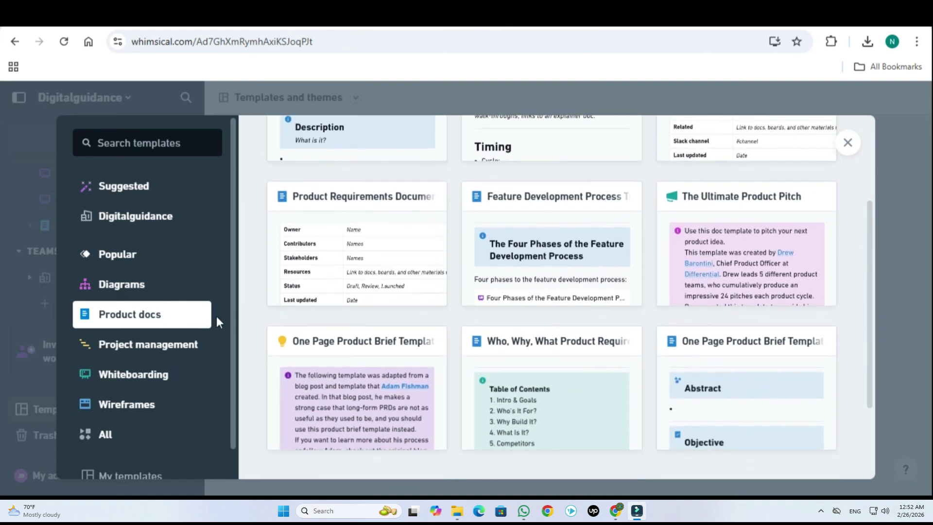
scroll(155, 365, "down", 1)
scroll(112, 389, "up", 1)
Check the All and Diagrams template categories and close the template library
left_click(108, 435)
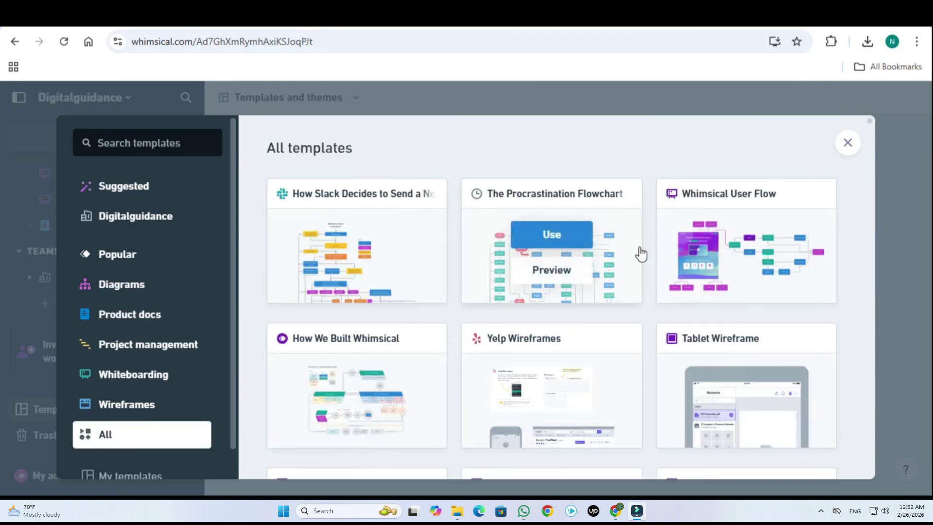
left_click(131, 283)
left_click(129, 189)
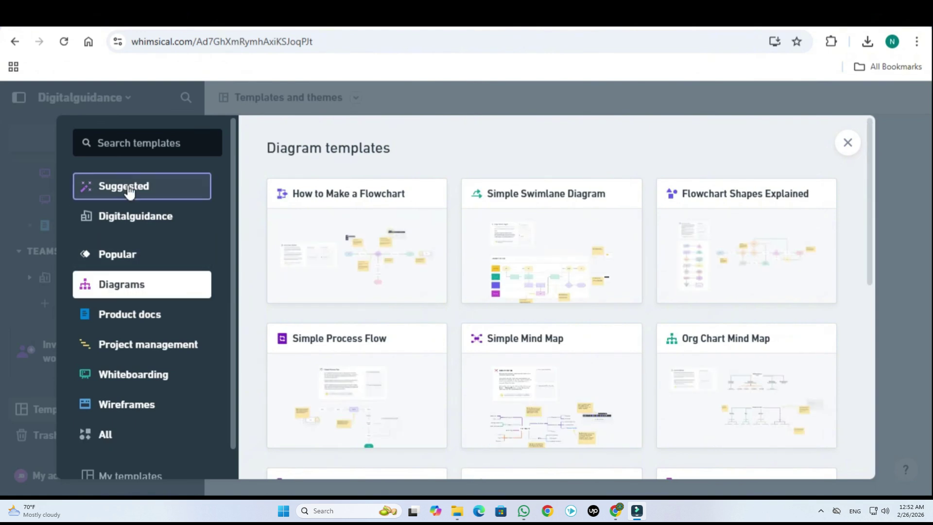
left_click(847, 143)
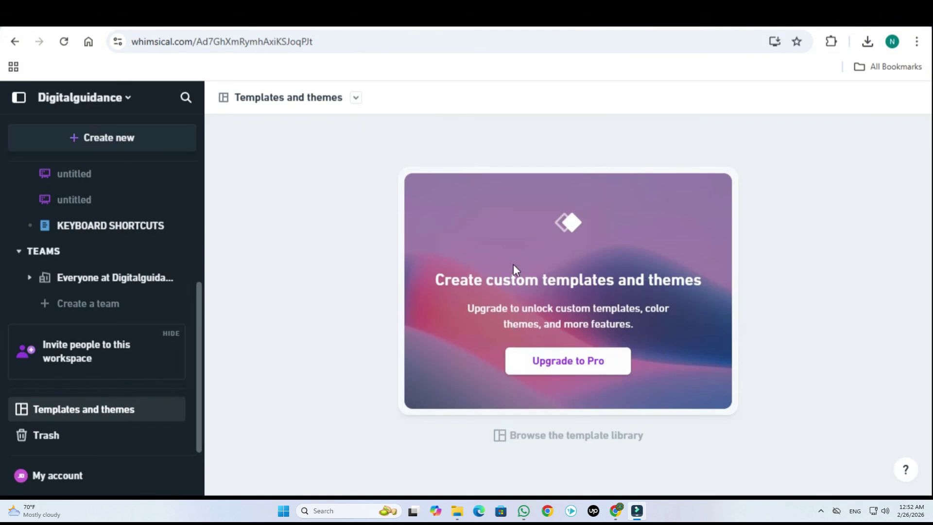
Open the Digitalguidance workspace settings and look over its members and guests
left_click_drag(199, 335, 198, 208)
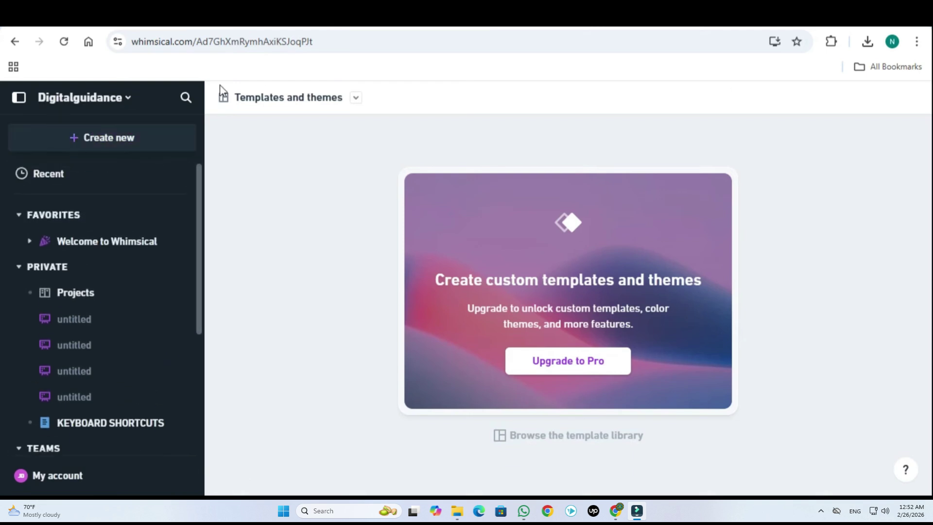
left_click(116, 101)
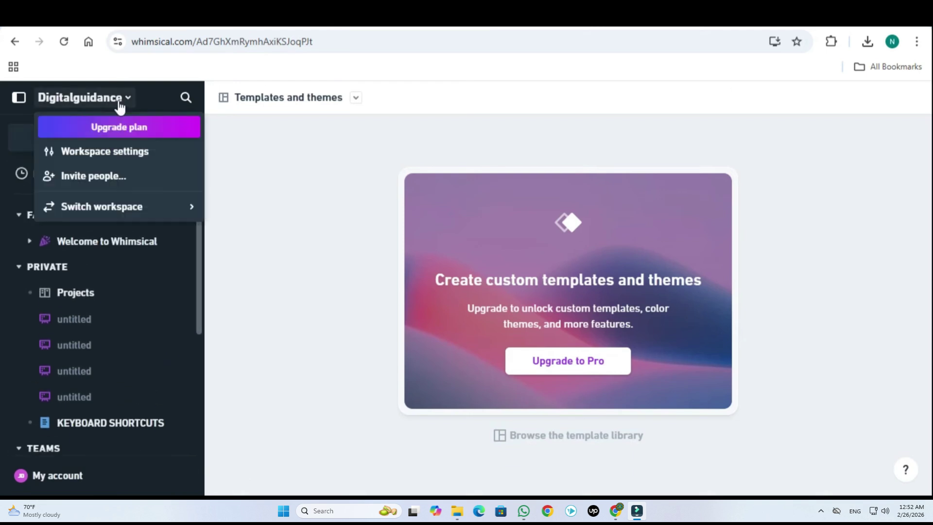
left_click(116, 152)
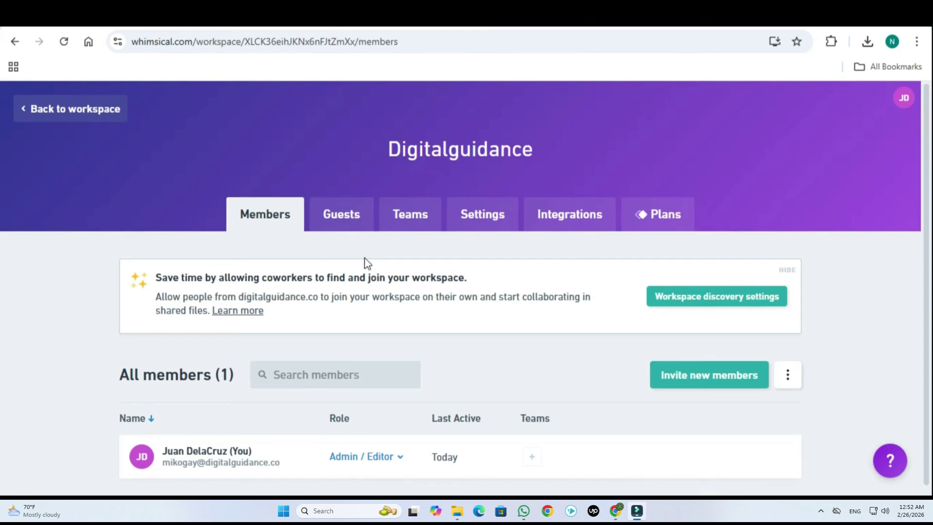
scroll(930, 220, "down", 1)
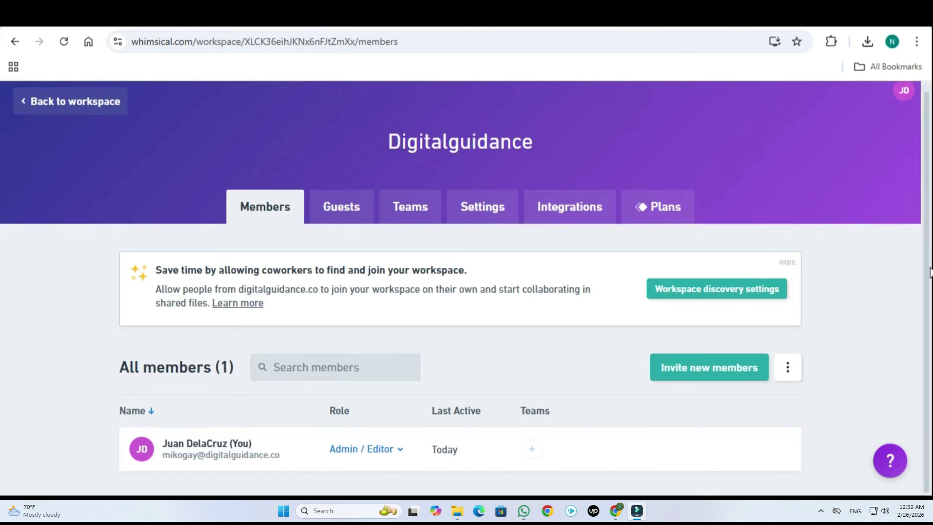
left_click(474, 216)
left_click(323, 215)
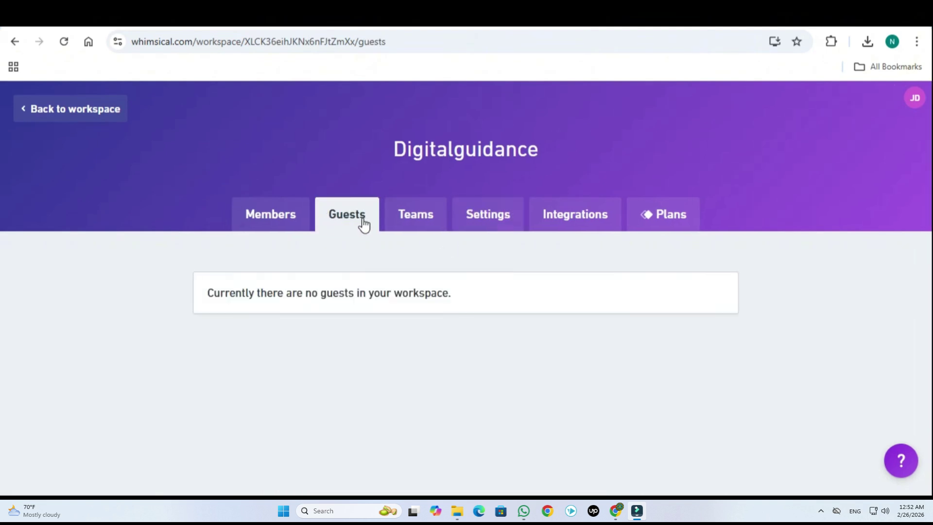
Review the workspace's available integrations and the apps that can embed Whimsical boards
left_click(566, 214)
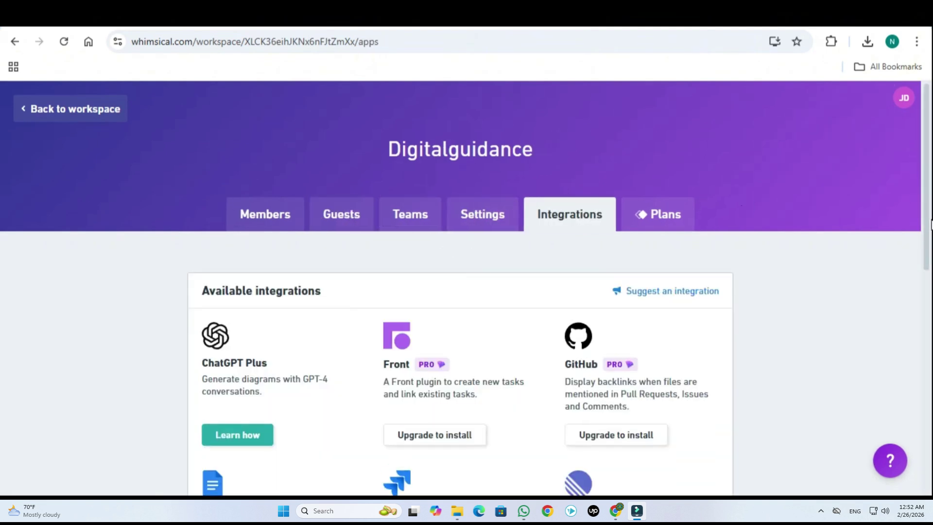
scroll(930, 221, "down", 3)
left_click_drag(927, 278, 926, 442)
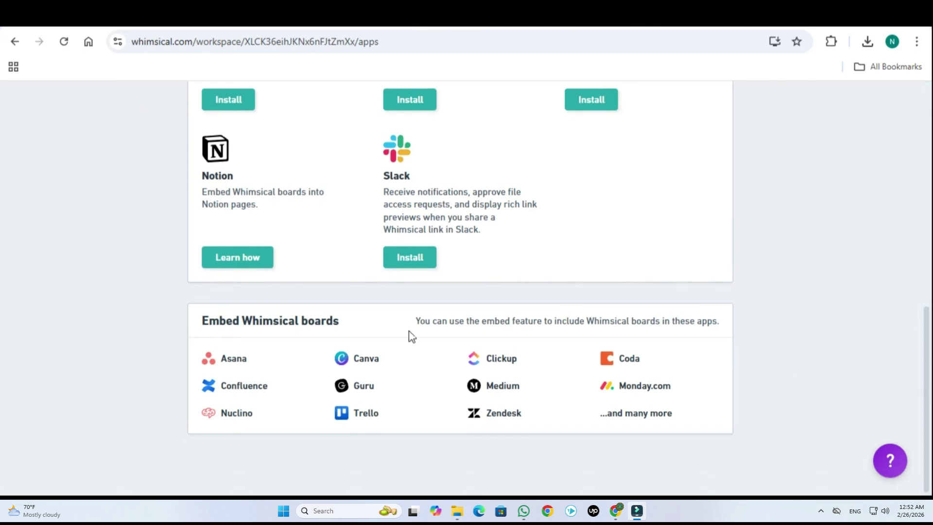
left_click_drag(489, 327, 754, 333)
left_click(930, 372)
left_click_drag(929, 374, 878, 191)
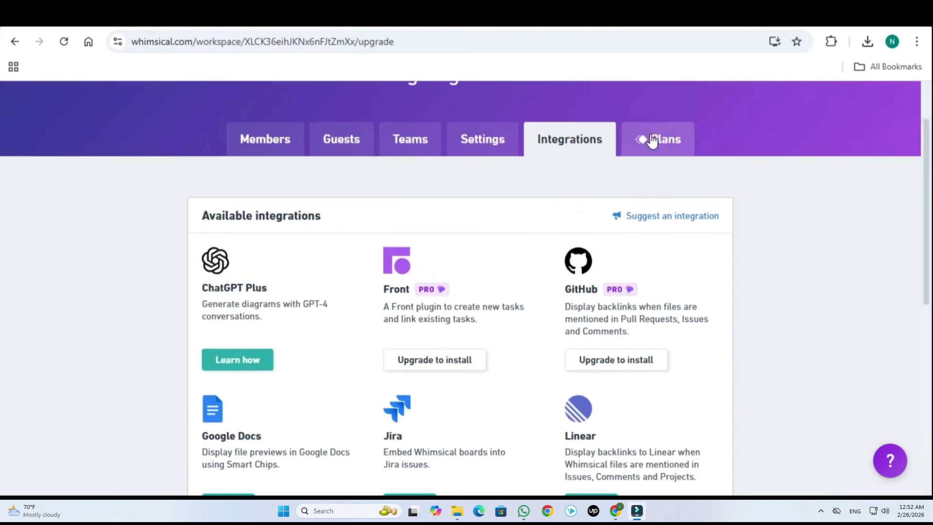
Review the subscription plans and compare their features down to the Security and Support sections
left_click(652, 141)
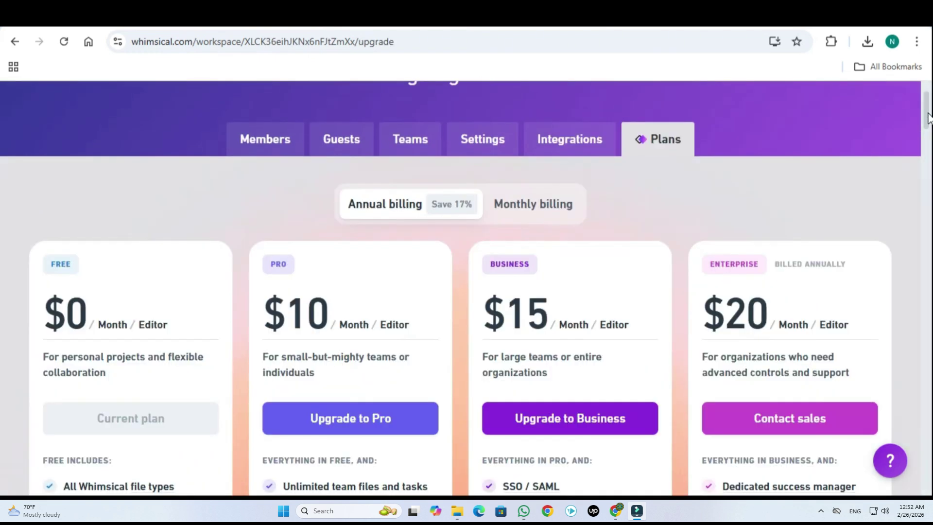
scroll(928, 127, "down", 2)
left_click_drag(929, 127, 929, 131)
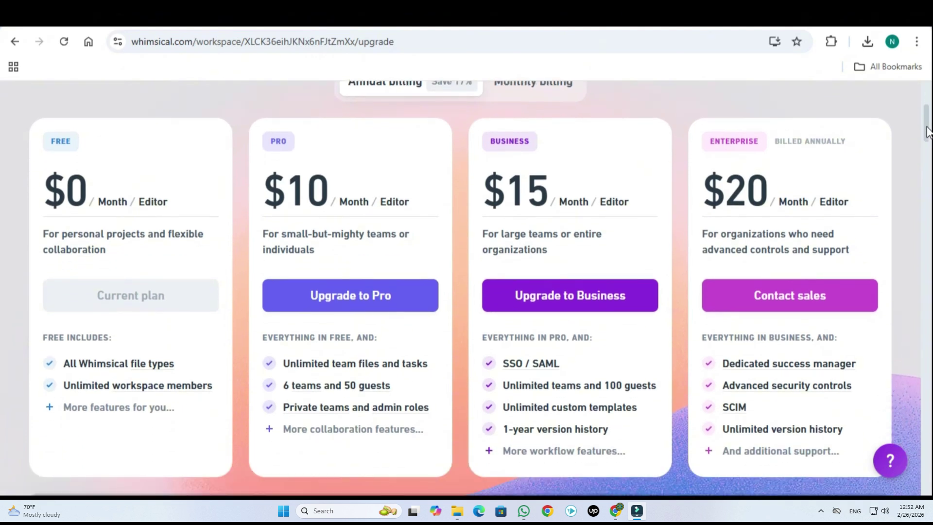
left_click_drag(929, 132, 910, 431)
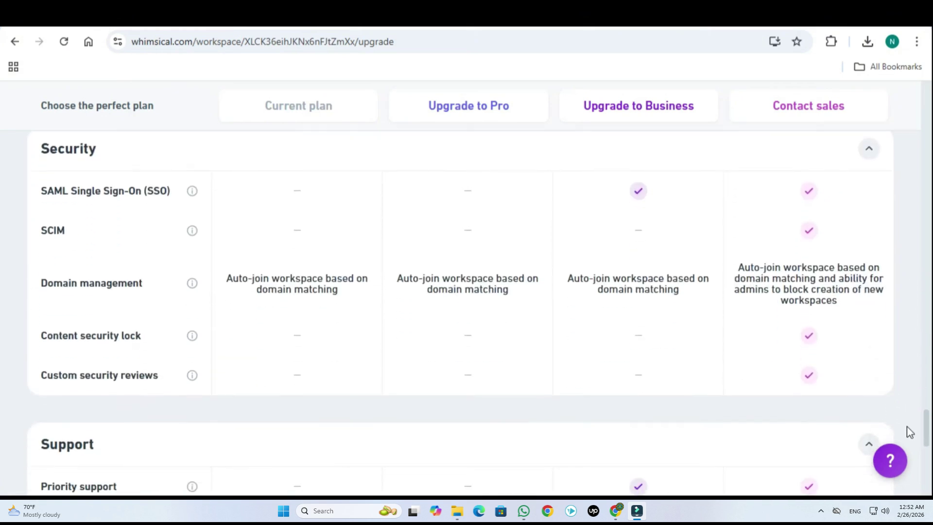
Open the sales contact page for the Enterprise plan and read The Whimsical Way page down to its principles
left_click(762, 104)
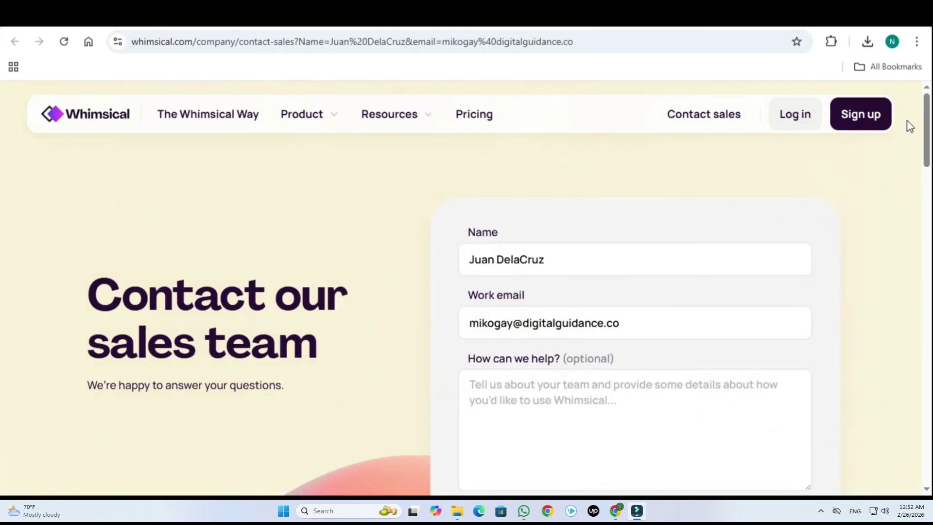
left_click_drag(932, 132, 724, 101)
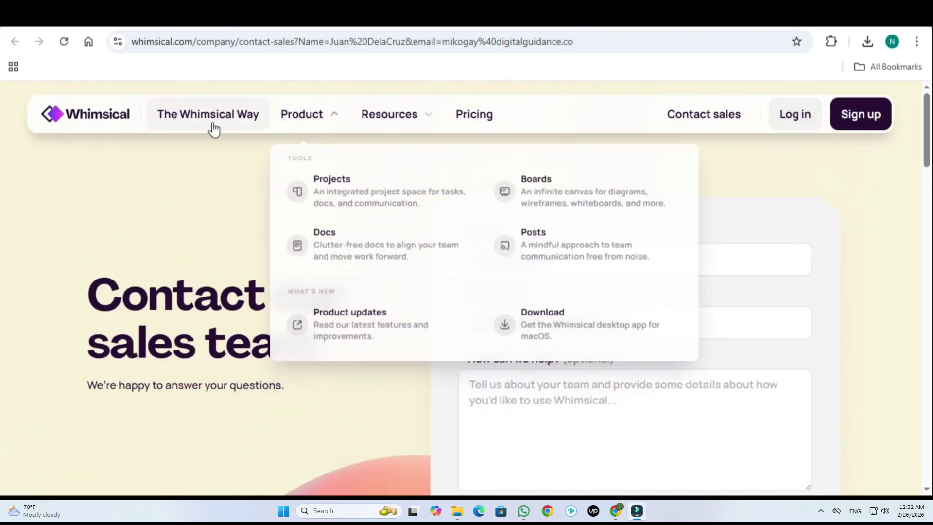
left_click(214, 129)
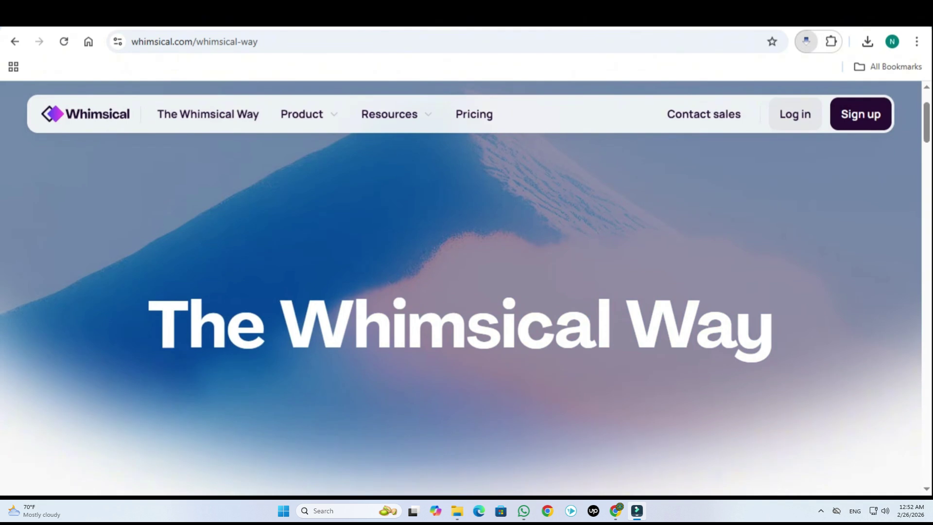
scroll(460, 287, "down", 3)
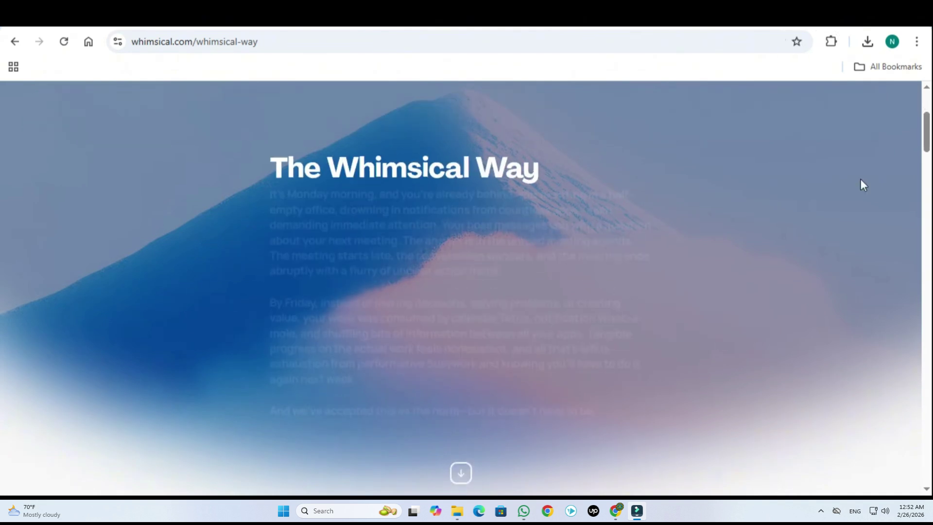
left_click_drag(928, 131, 924, 315)
scroll(910, 296, "down", 2)
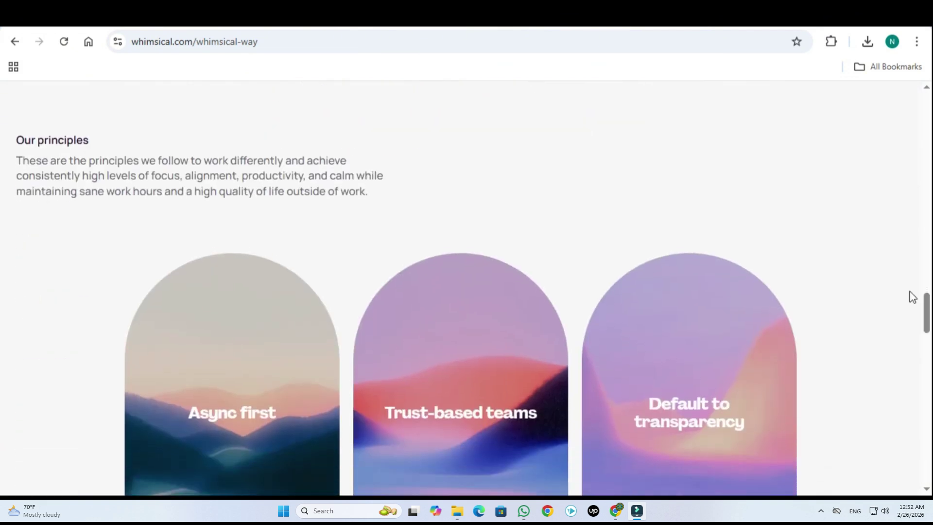
scroll(465, 287, "down", 2)
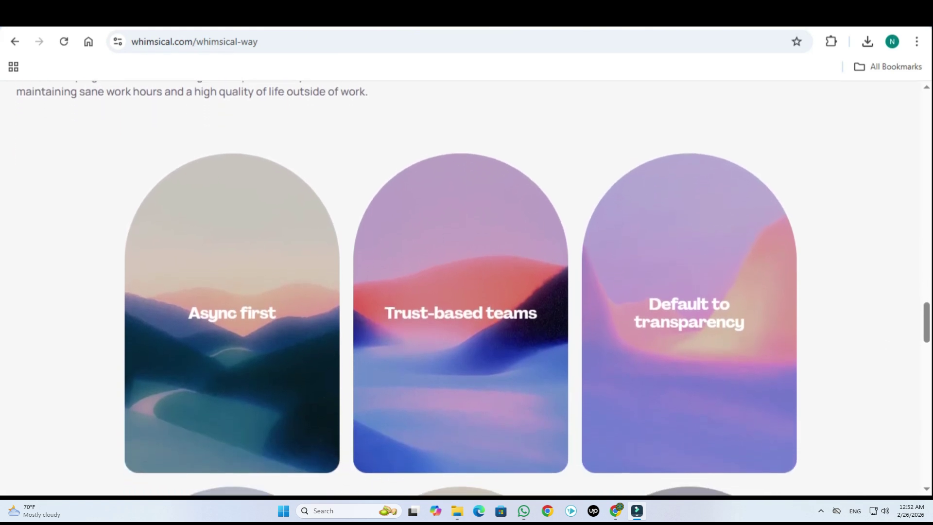
scroll(465, 287, "down", 2)
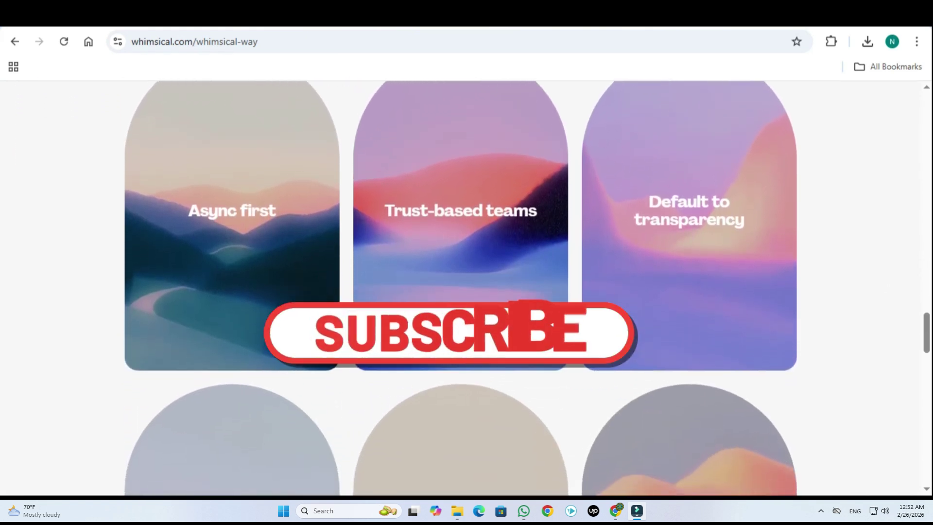